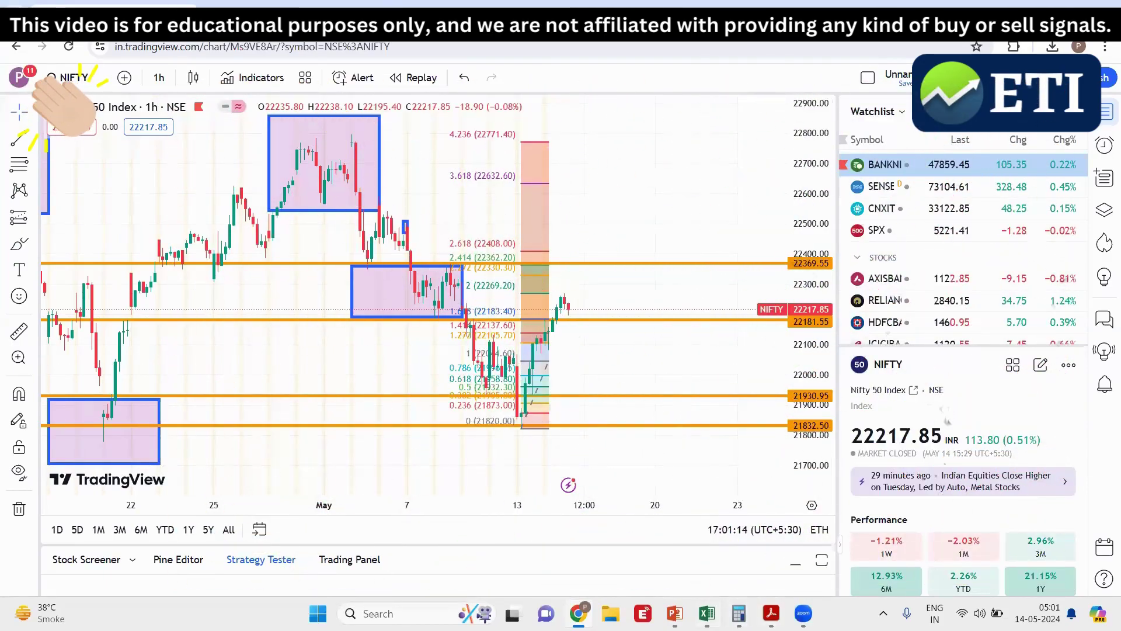
Step: Switch to the Excel intraday levels workbook and examine Tuesday 14.05.2024's Nifty levels from the yesterday high up to cell GI10
key("alt+Tab")
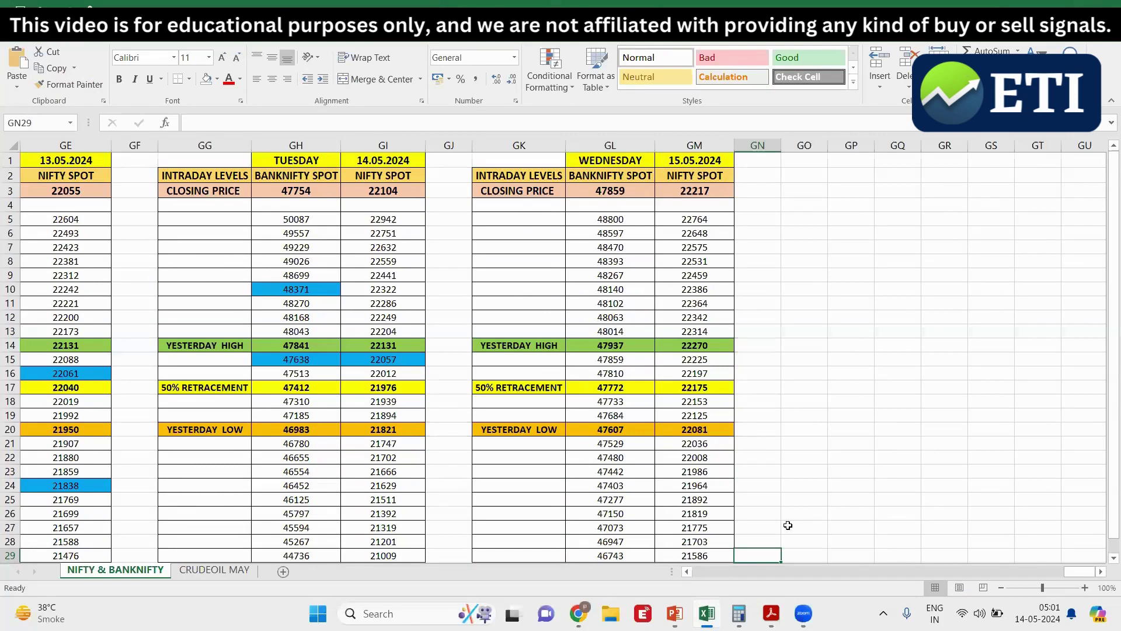
left_click(686, 571)
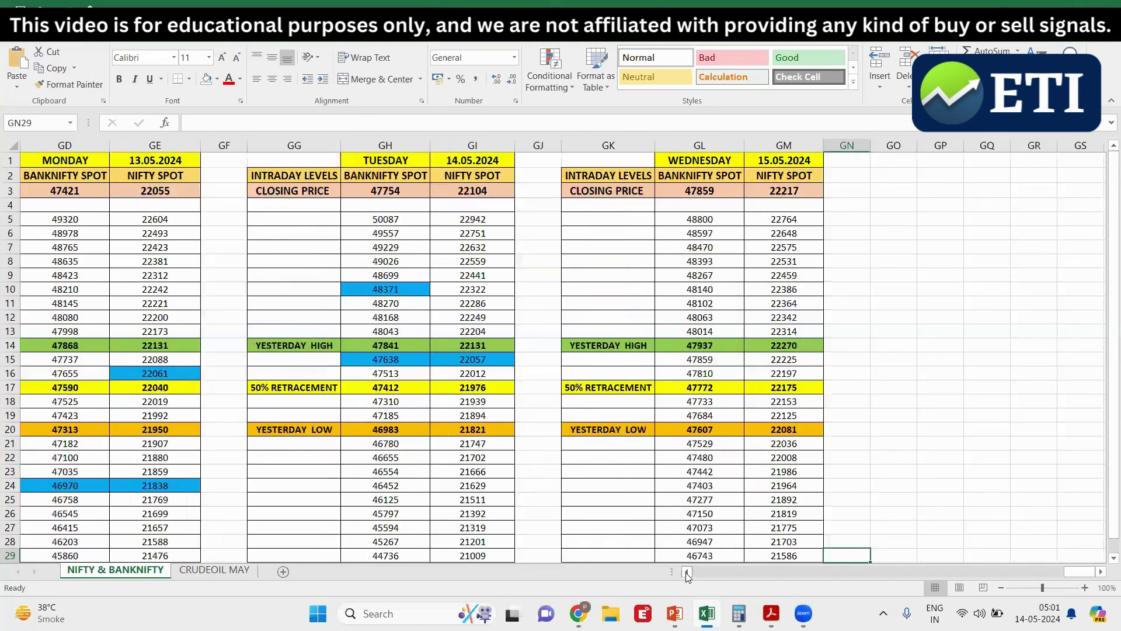
left_click(488, 346)
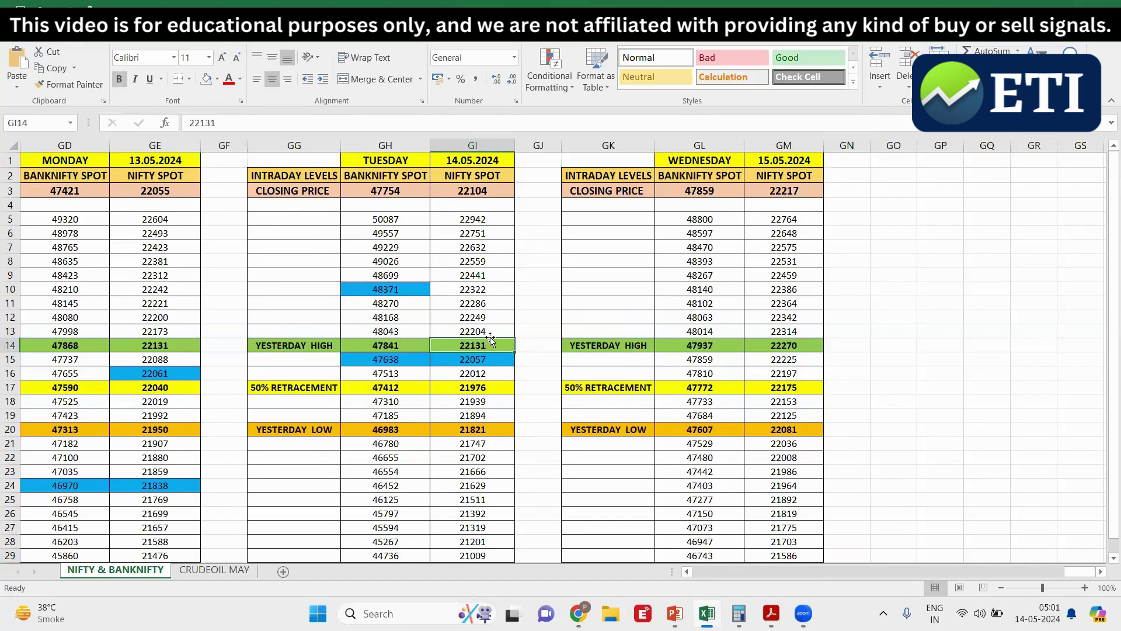
left_click(489, 334)
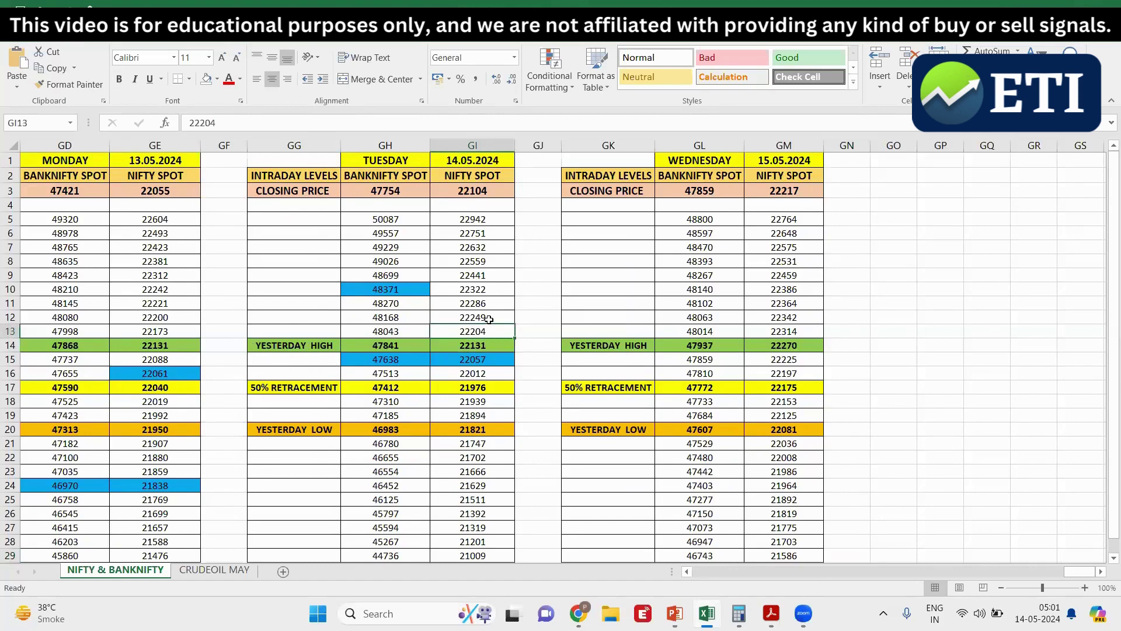
left_click(489, 318)
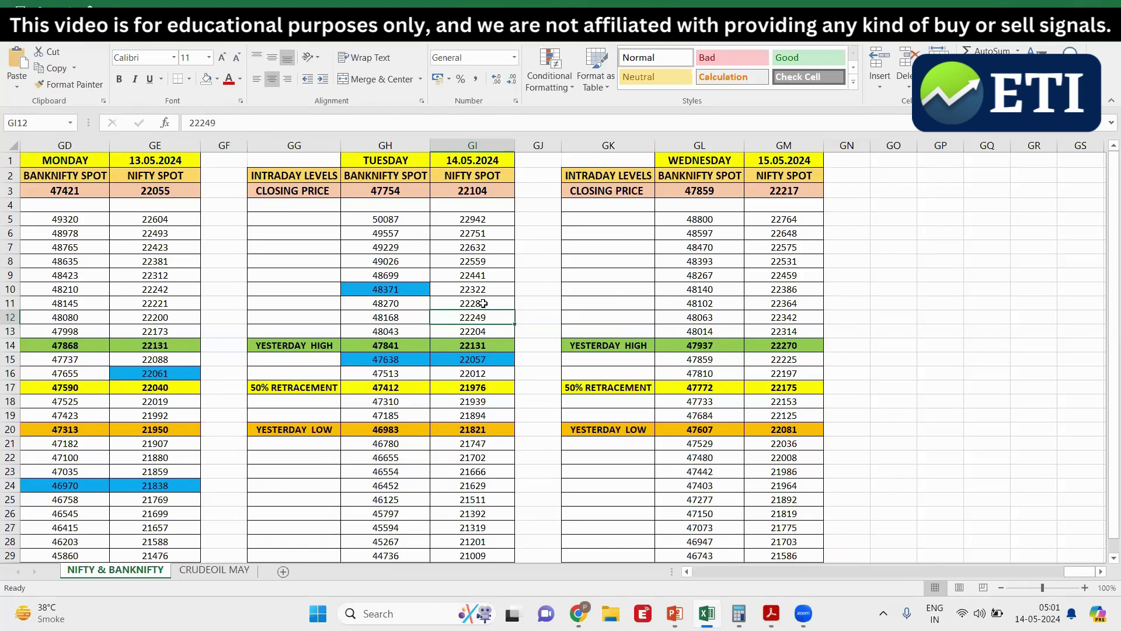
left_click(483, 305)
left_click(486, 289)
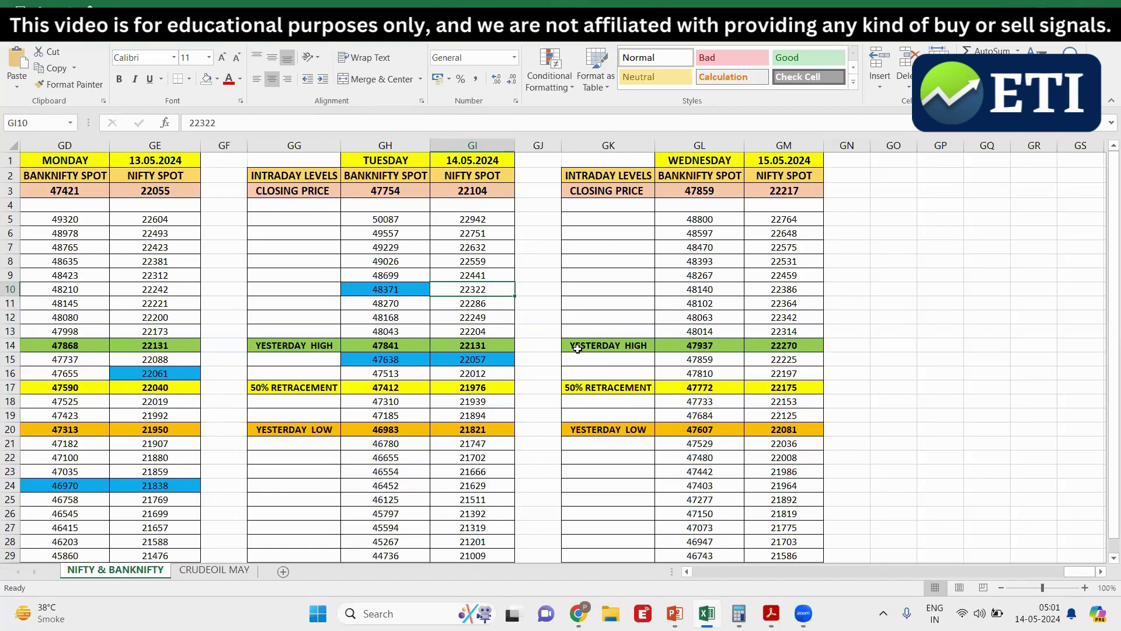
left_click(491, 345)
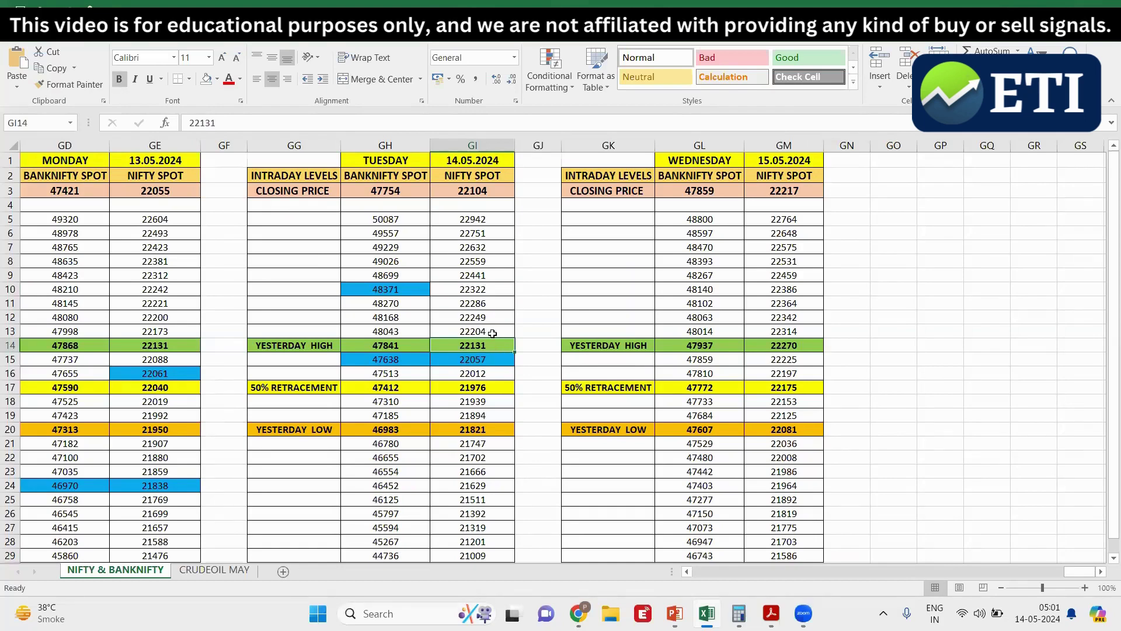
left_click(492, 333)
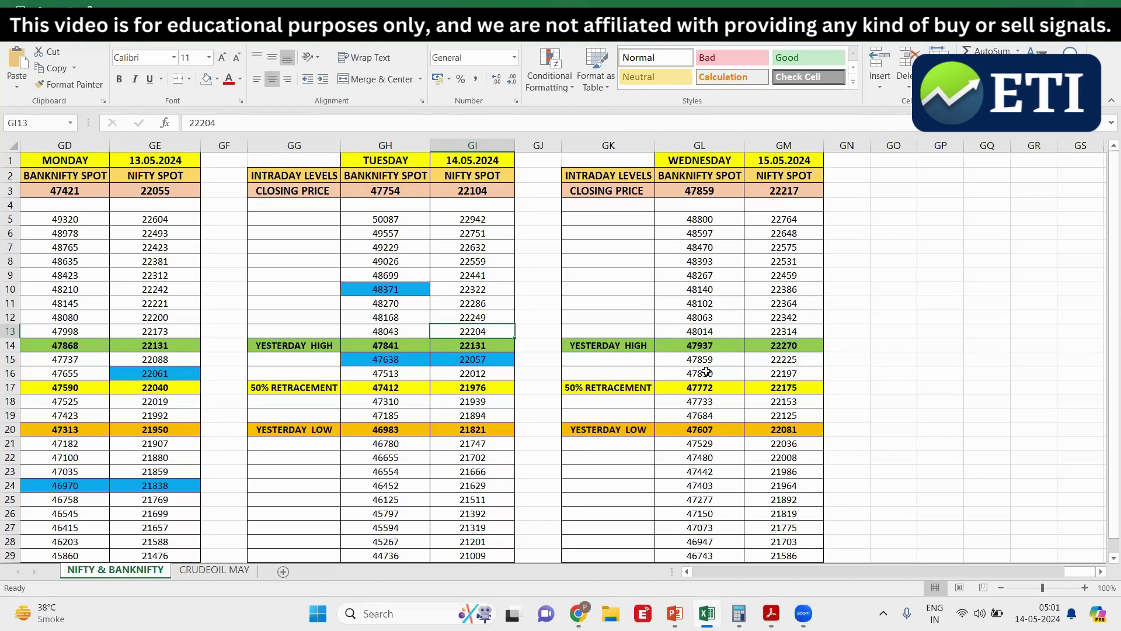
Step: Compare Wednesday's Nifty yesterday high and yesterday low with Tuesday's Nifty levels in cells GI11, GI16 and GI15
left_click(783, 349)
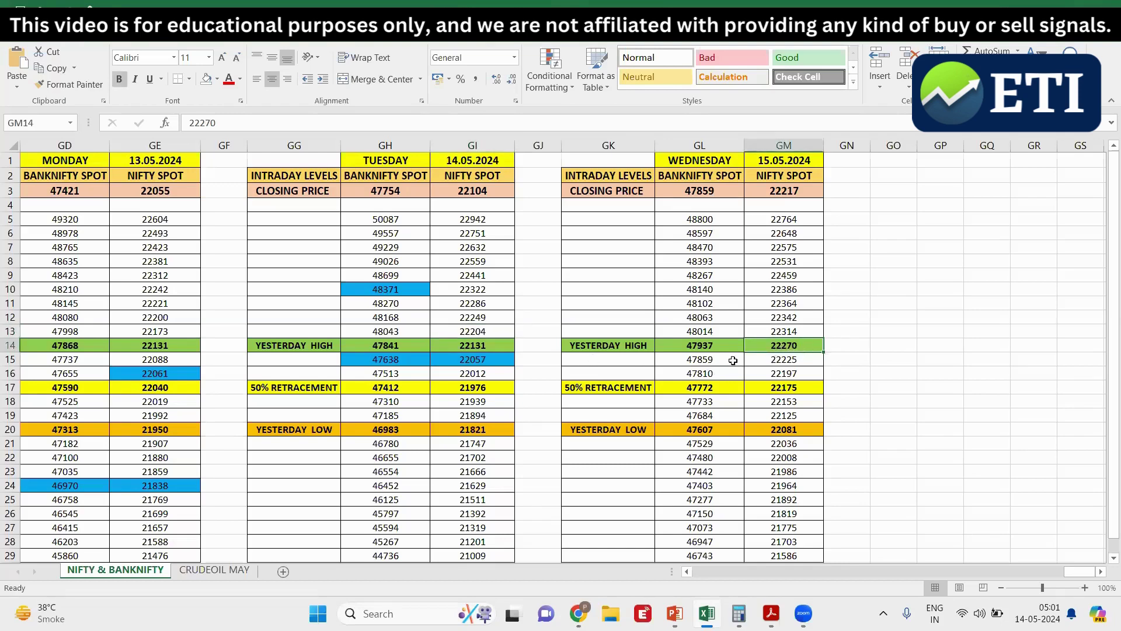
left_click(488, 302)
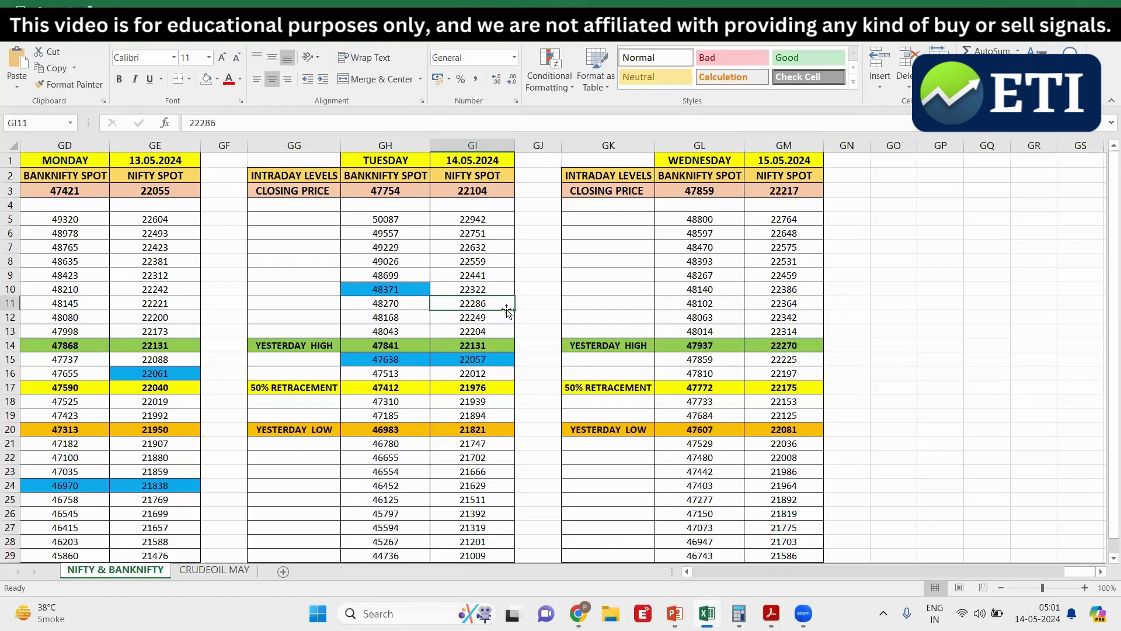
left_click(486, 373)
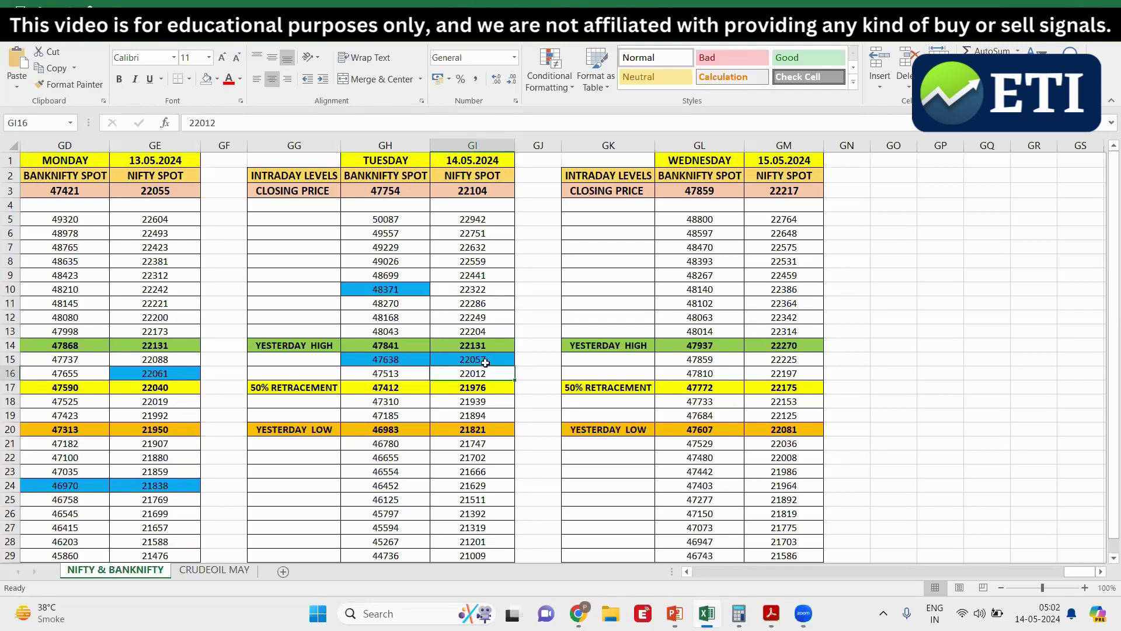
left_click(486, 362)
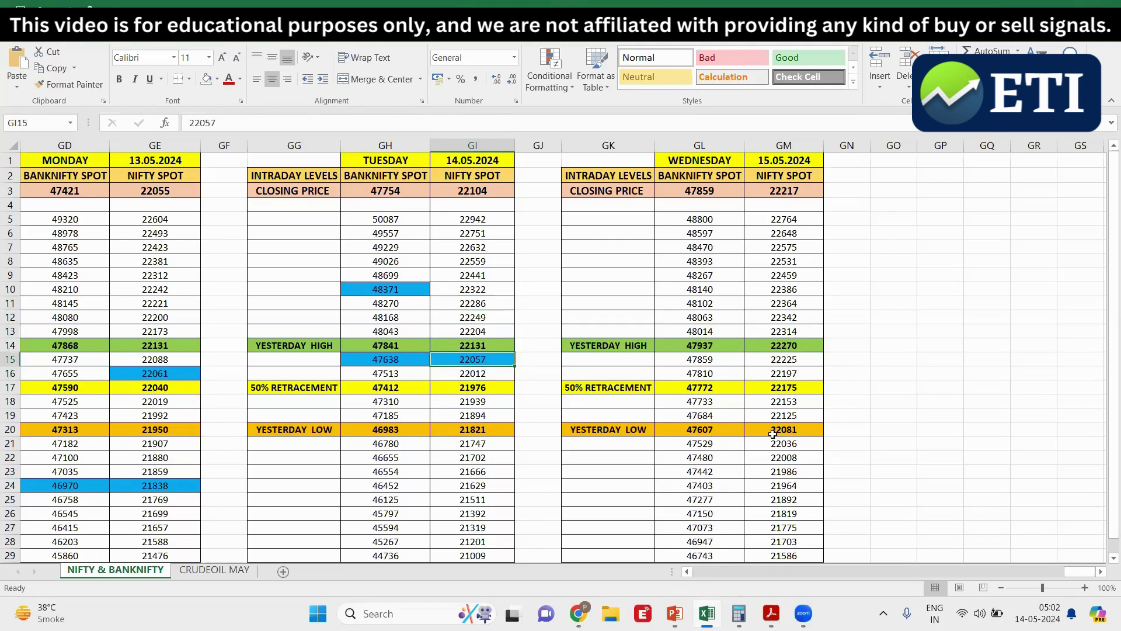
left_click(795, 432)
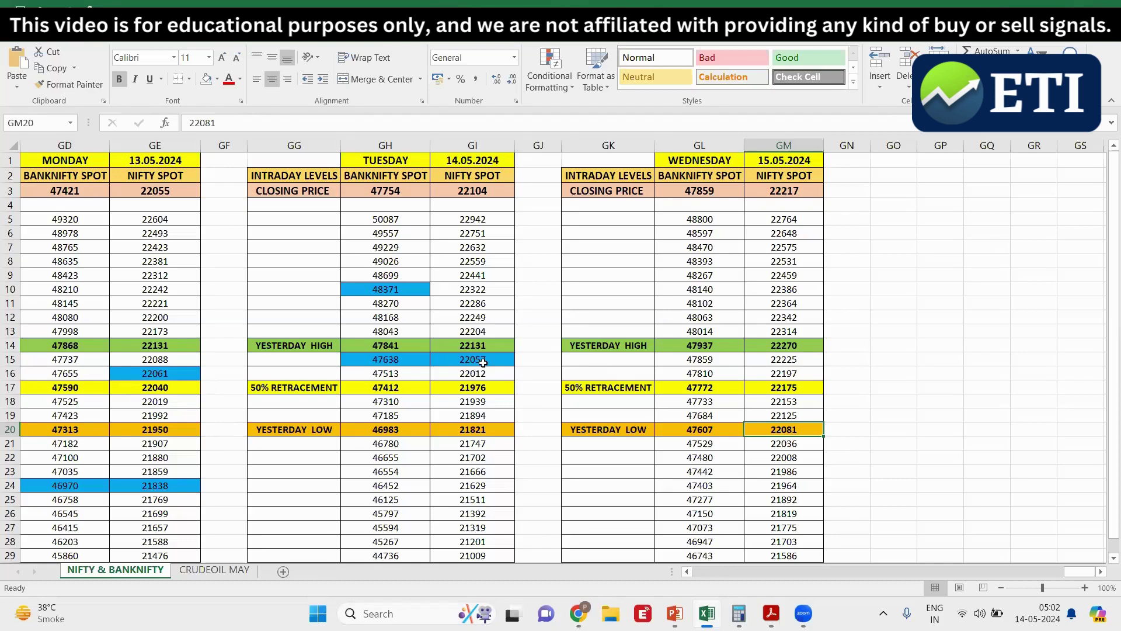
Step: Examine Wednesday 15.05.2024's Nifty closing price, yesterday high and the upside levels in cells GM13 to GM11
left_click(1100, 573)
scroll(821, 370, "right", 1)
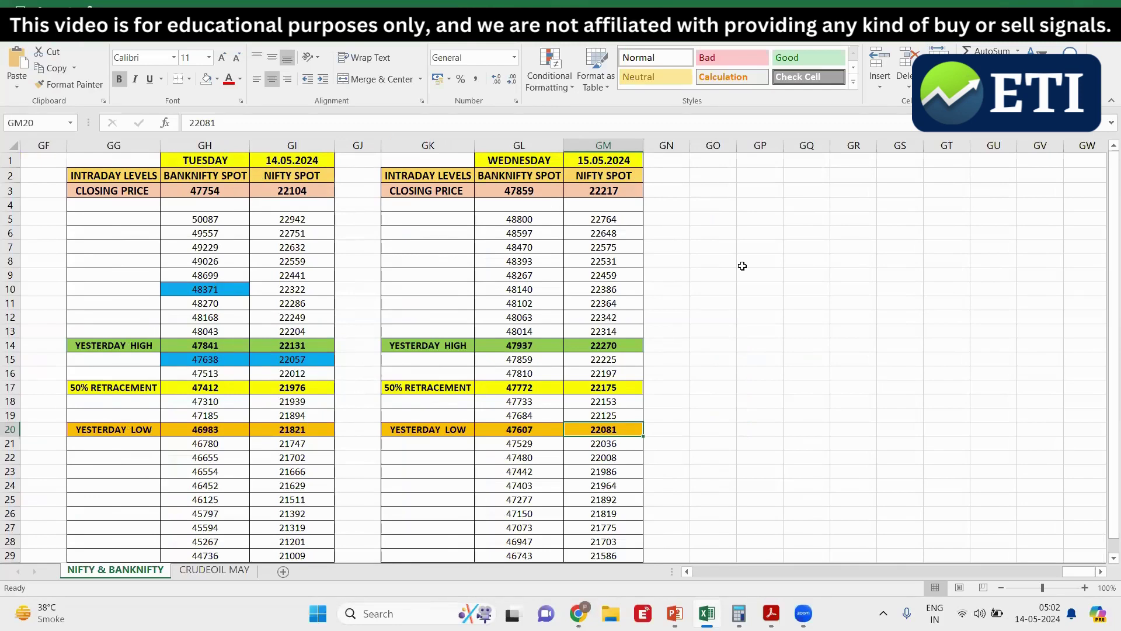
left_click(622, 193)
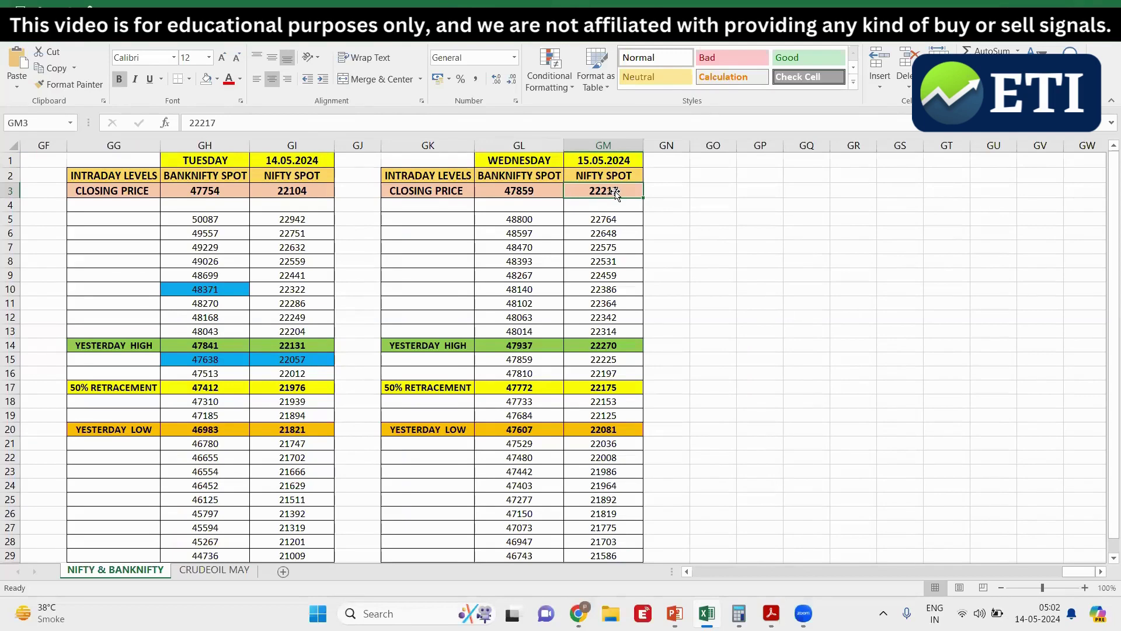
left_click(619, 347)
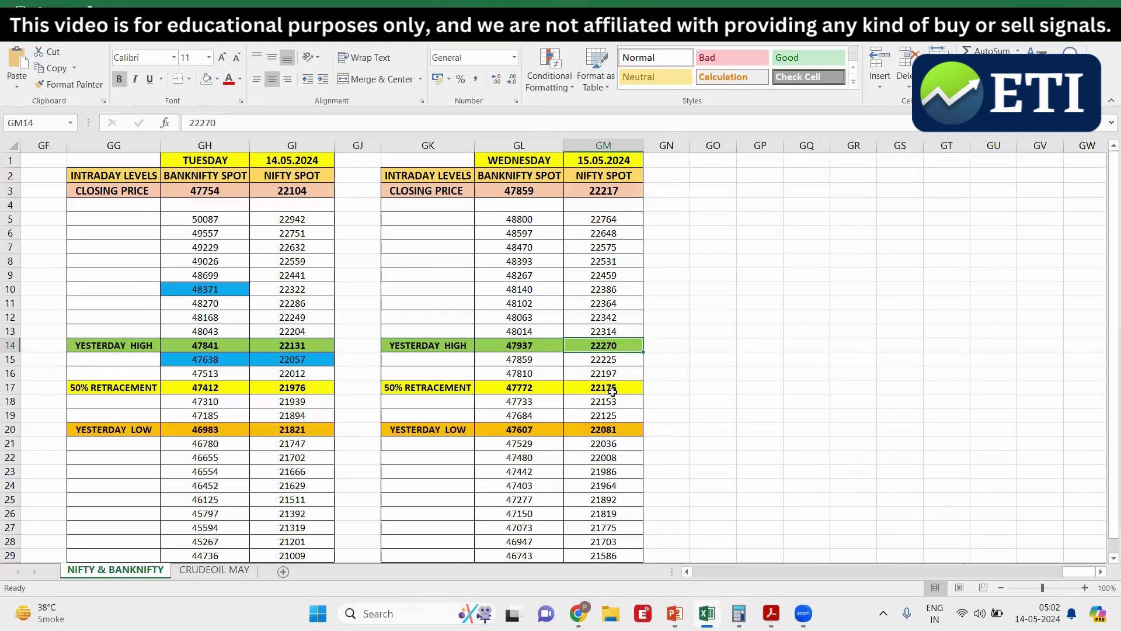
left_click(622, 331)
left_click(623, 317)
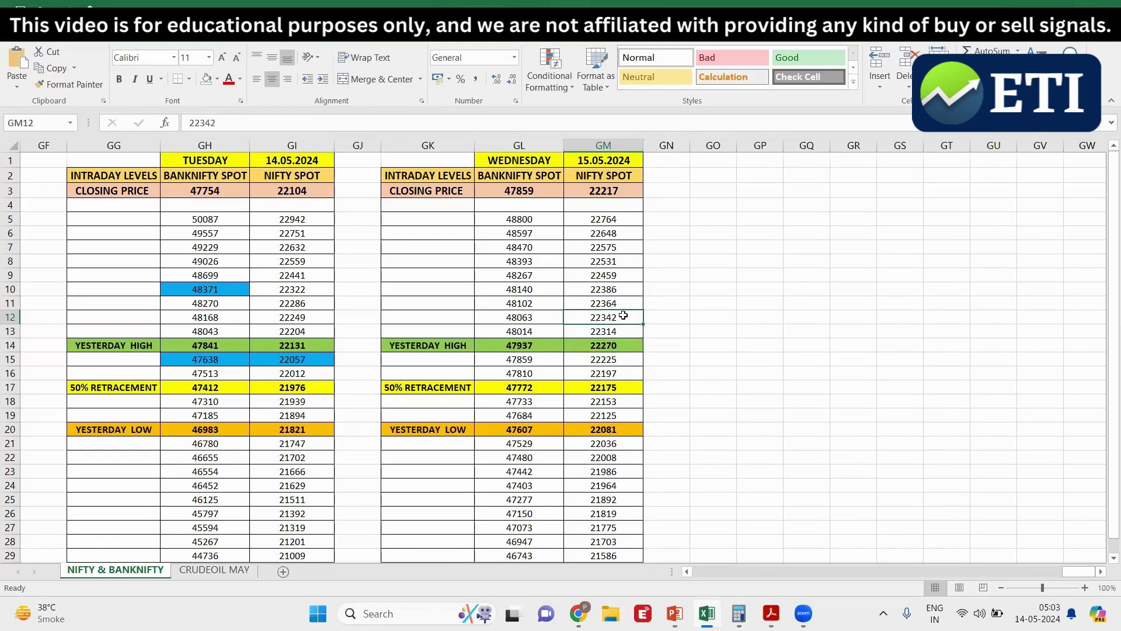
left_click(622, 303)
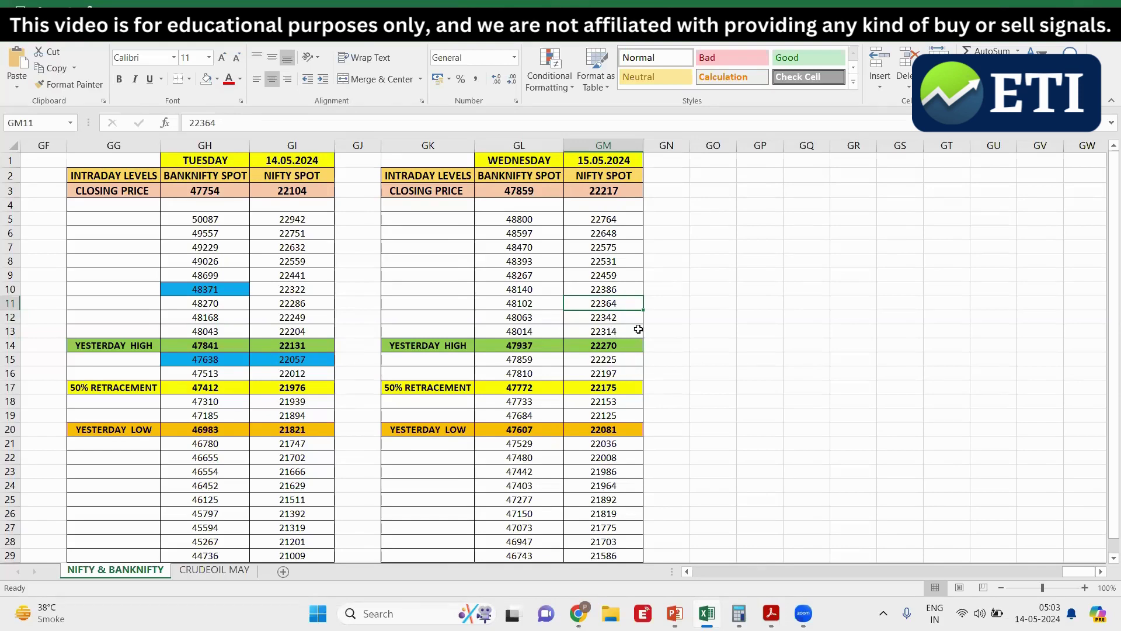
Step: Examine Wednesday's Nifty 50% retracement, yesterday low and downside levels to cell GM24, and recheck the yesterday high and the upside level in GM10
left_click(618, 388)
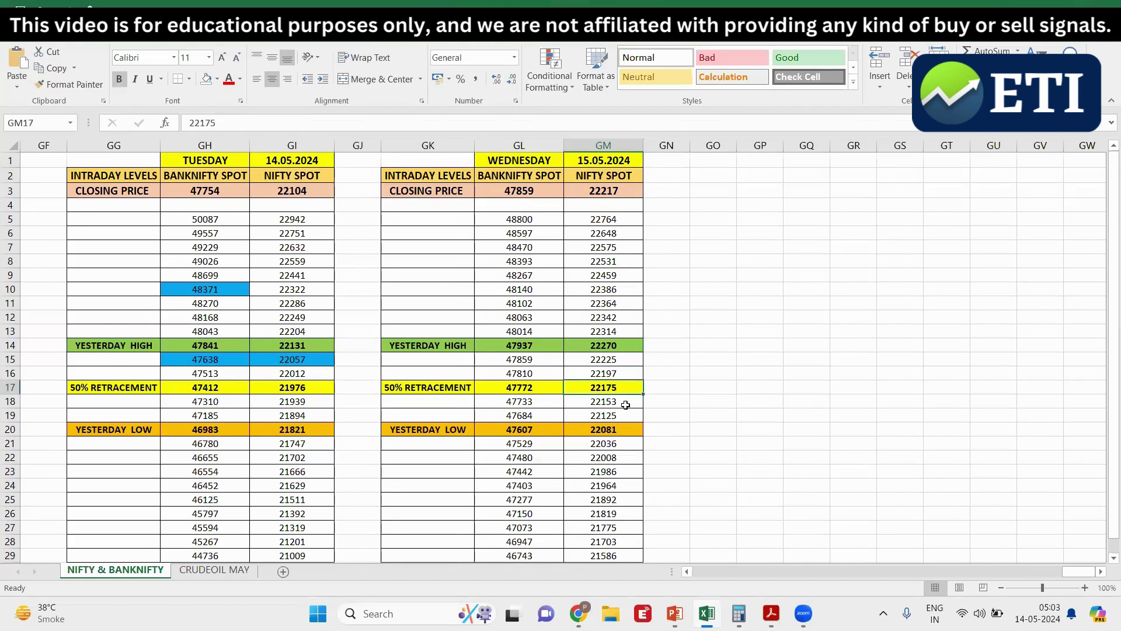
left_click(625, 404)
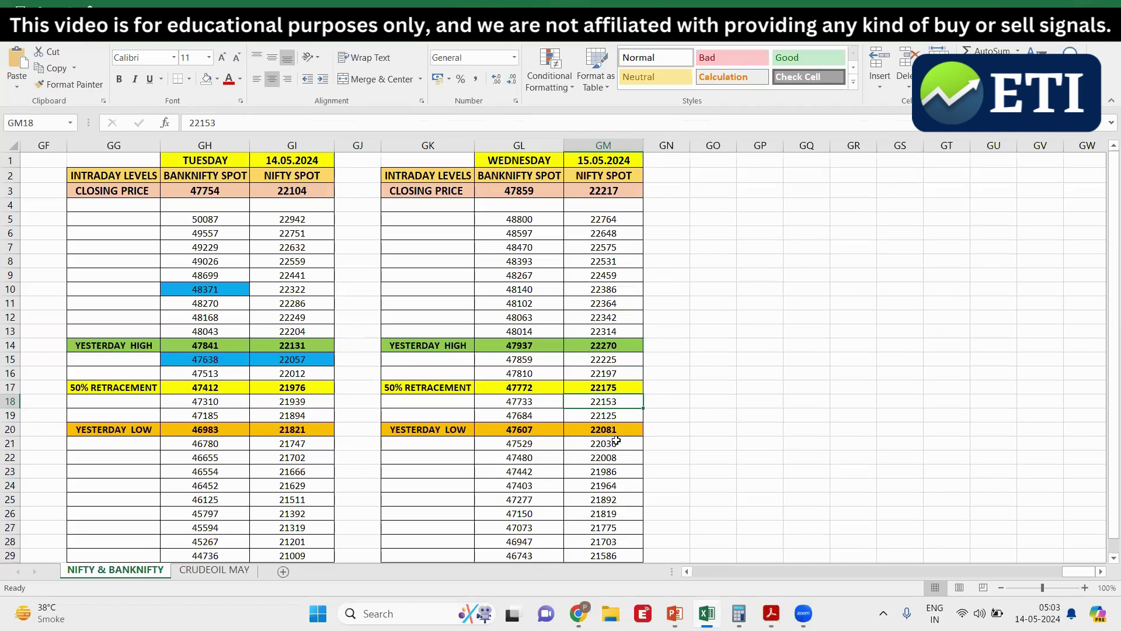
left_click(618, 432)
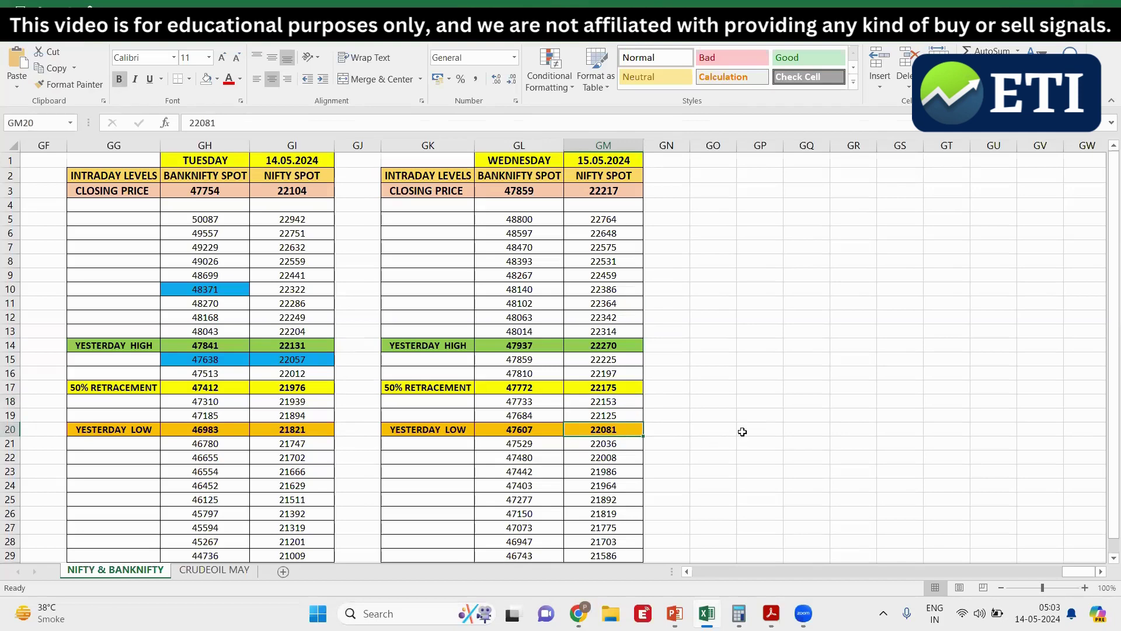
left_click(623, 447)
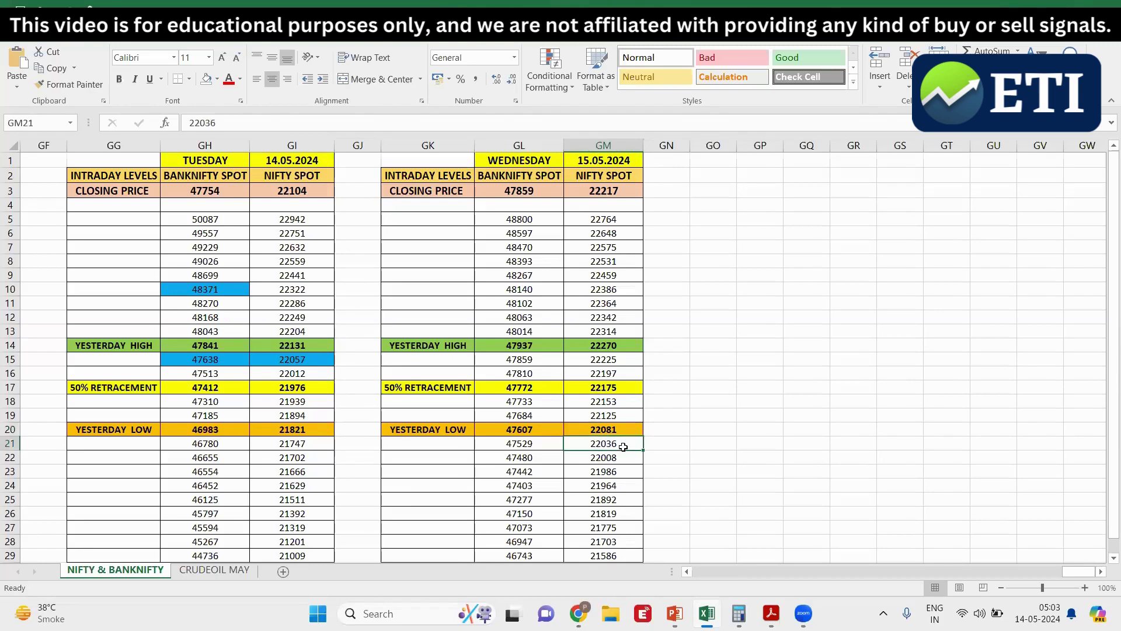
left_click(624, 459)
left_click(621, 473)
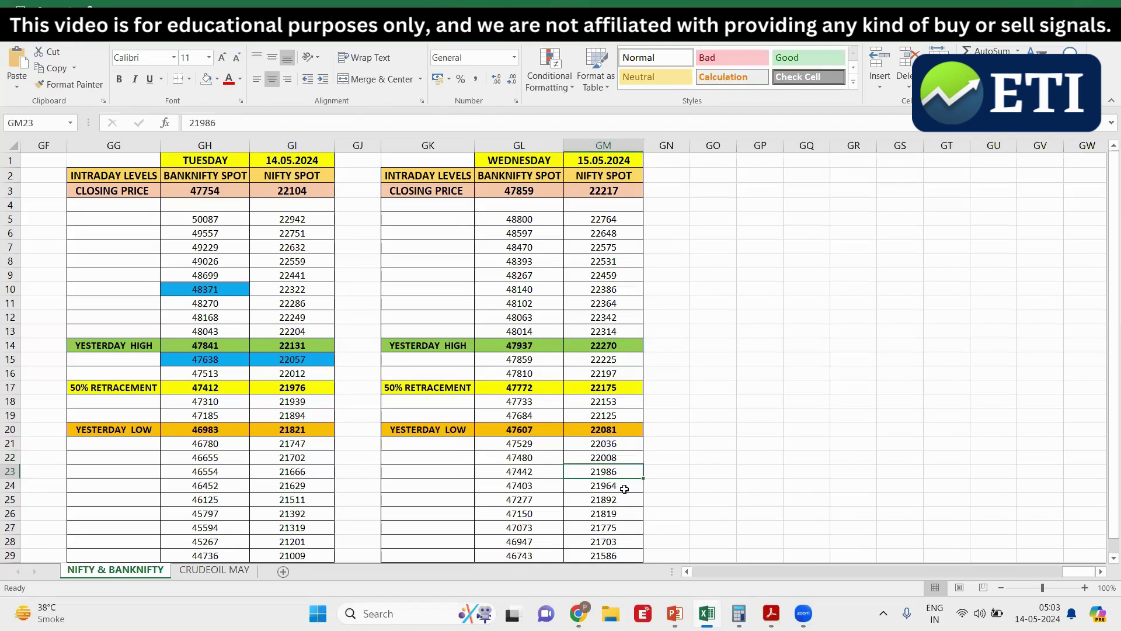
left_click(624, 487)
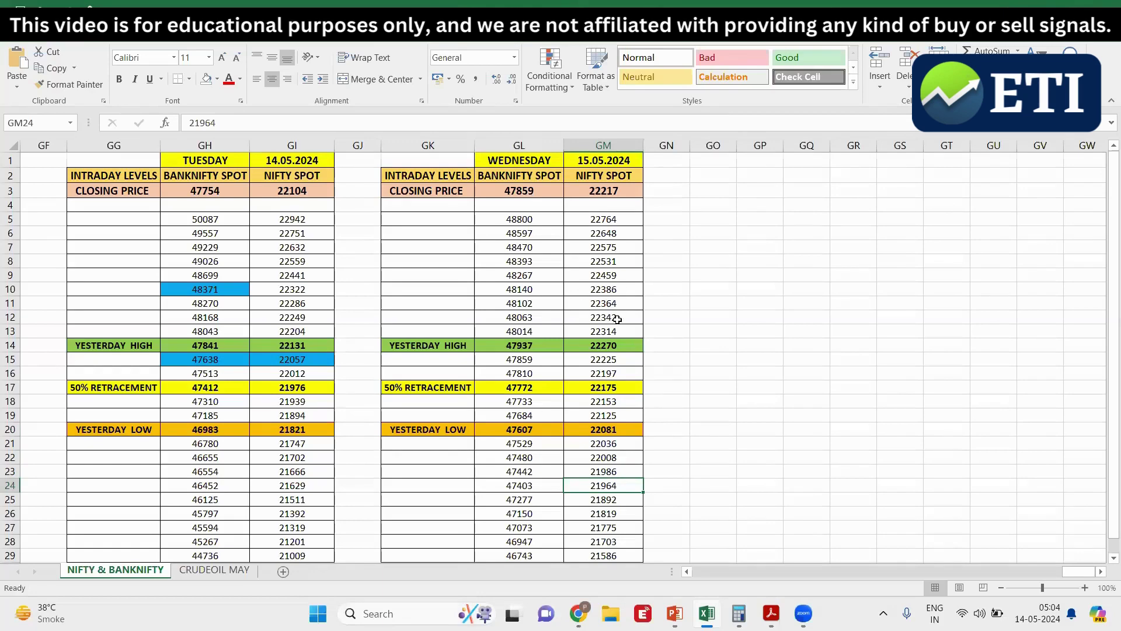
left_click(632, 348)
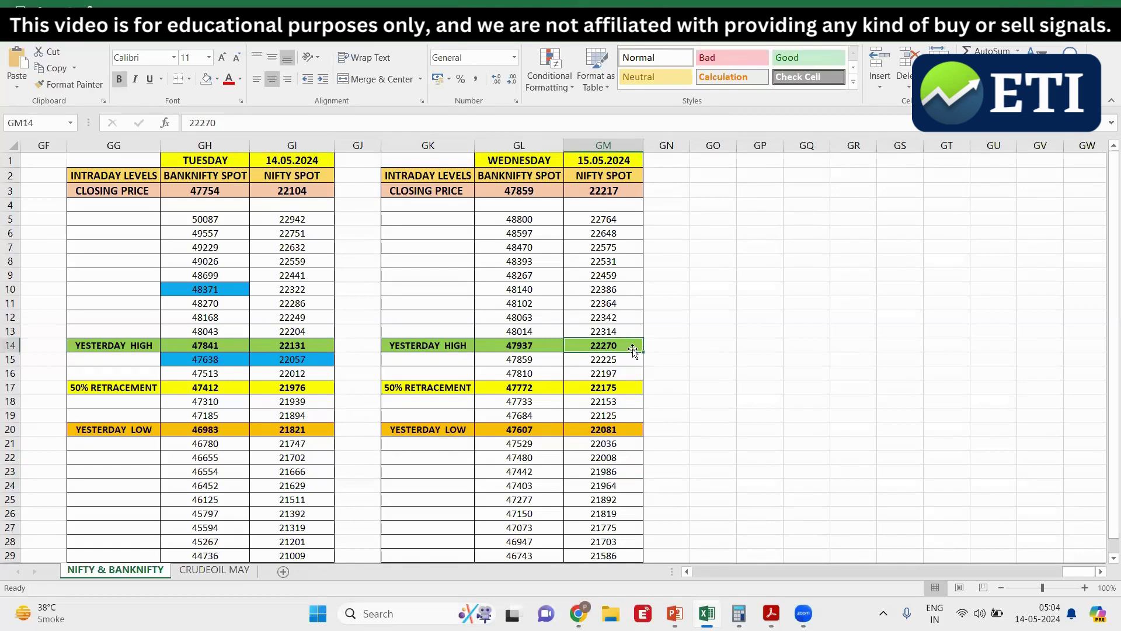
left_click(624, 287)
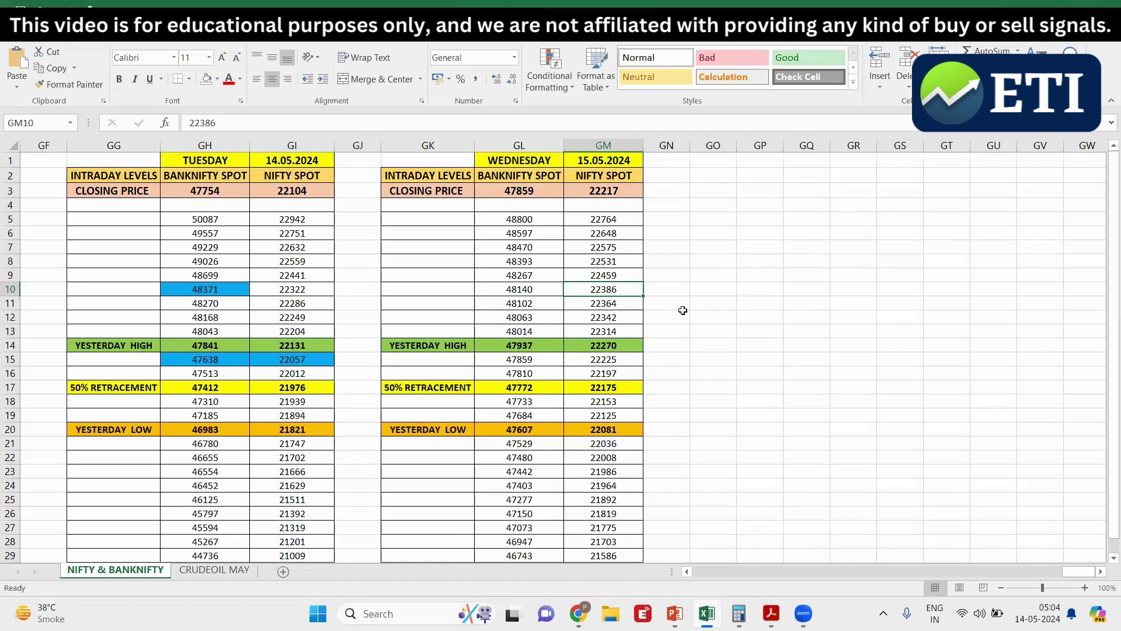
Step: Examine Wednesday's BankNifty closing price against its 50% retracement level and the level in cell GL16
left_click(522, 190)
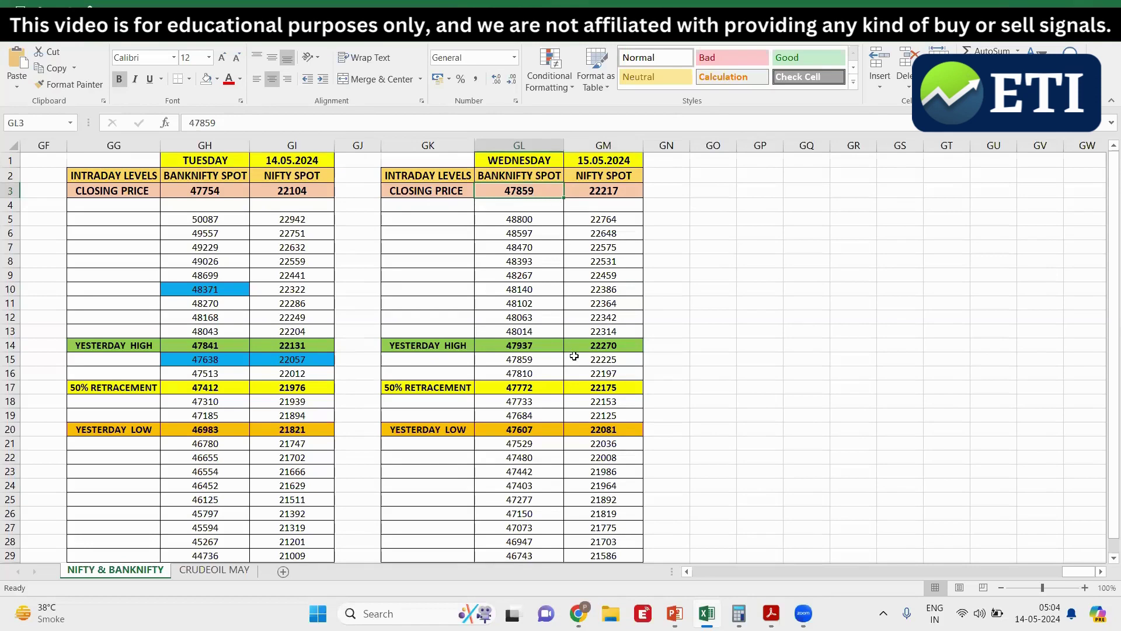
left_click(531, 387)
left_click(531, 373)
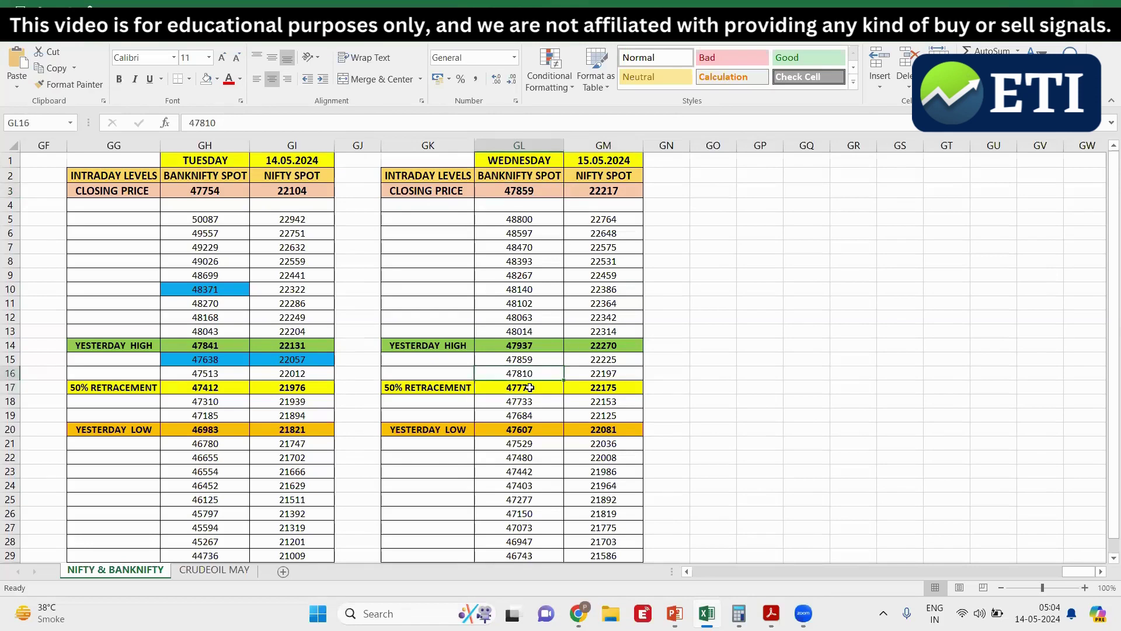
left_click(529, 386)
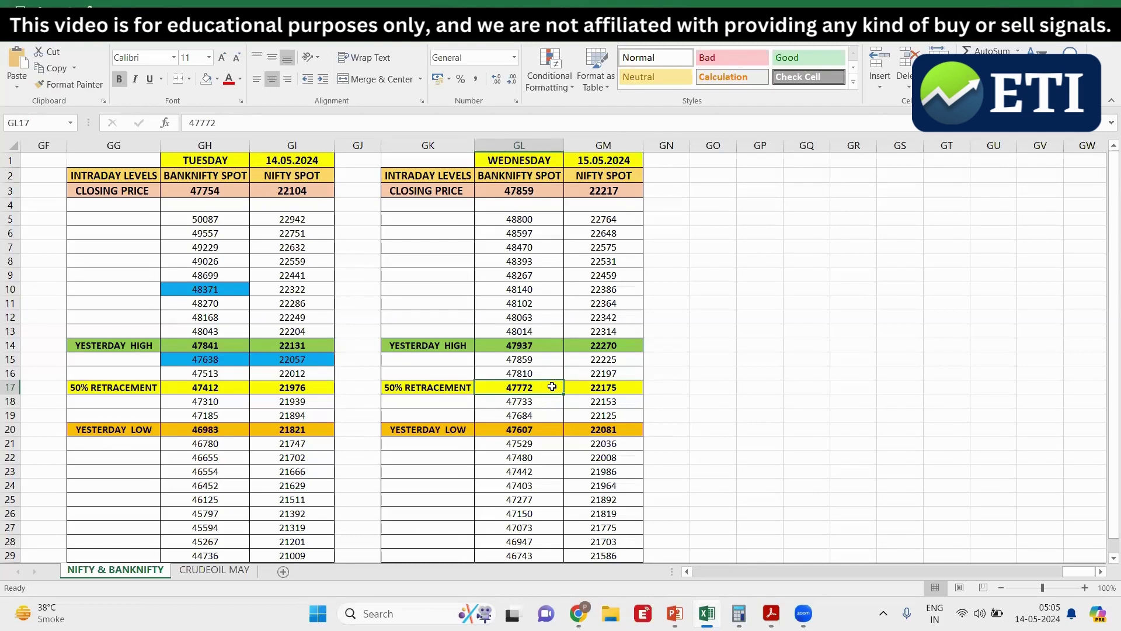
Step: Examine Wednesday's BankNifty closing price, yesterday high and the upside levels from cell GL13 up to GL9
left_click(536, 194)
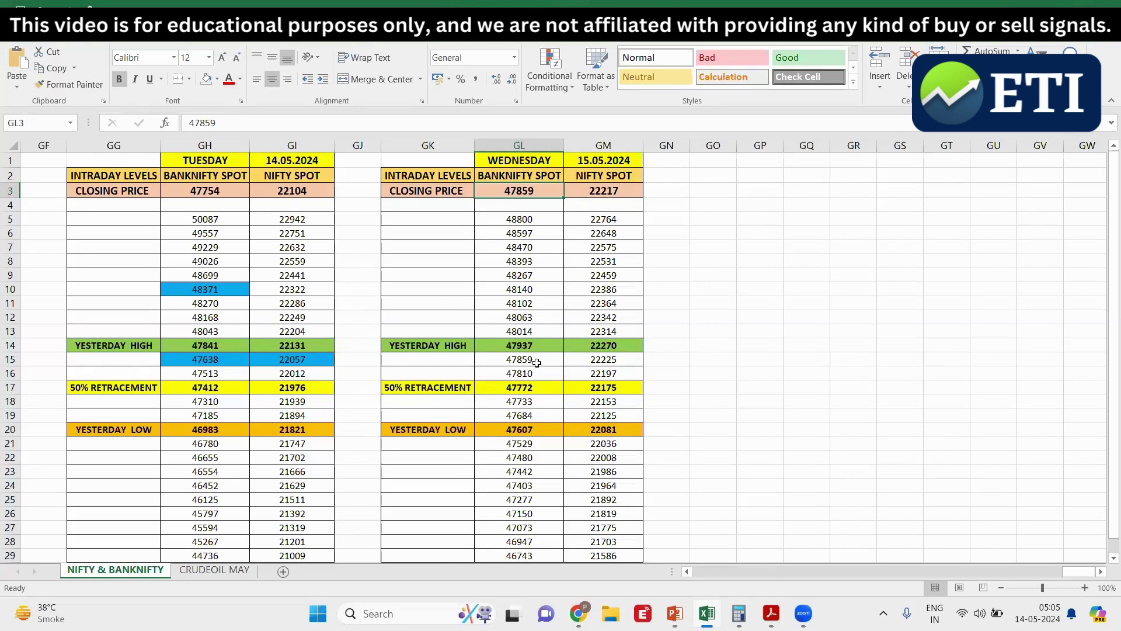
left_click(533, 346)
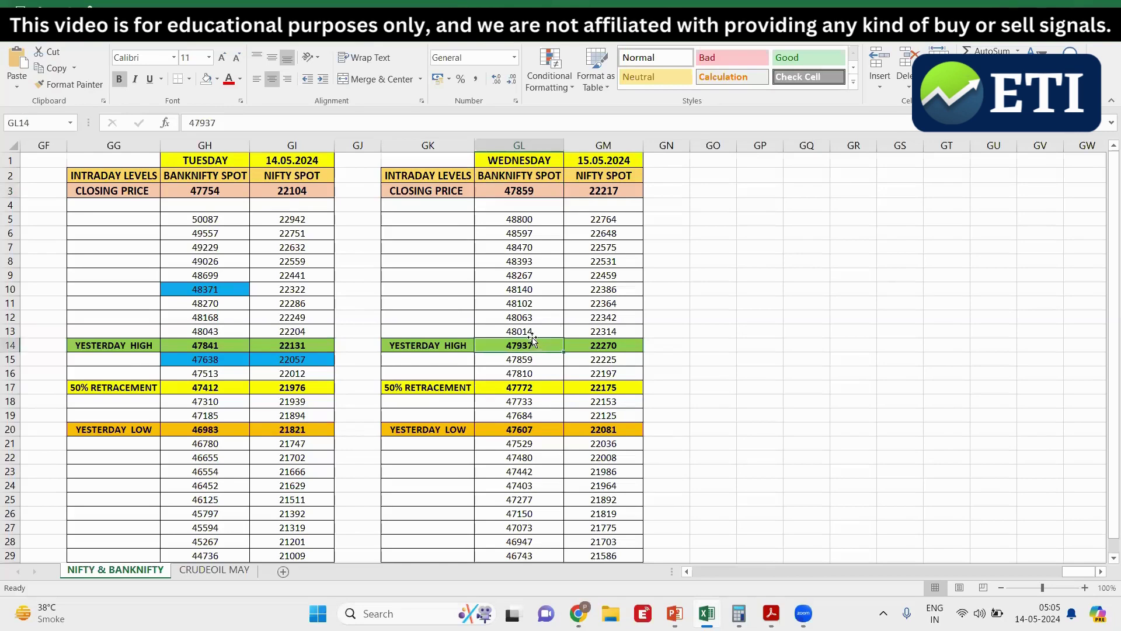
left_click(532, 332)
left_click(528, 317)
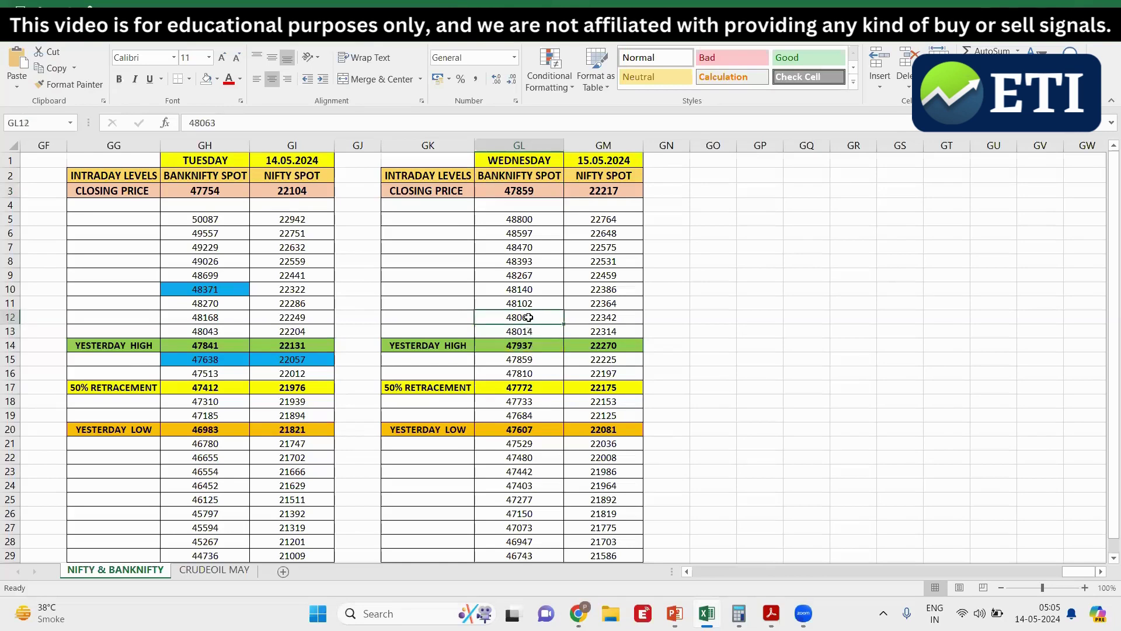
left_click(537, 302)
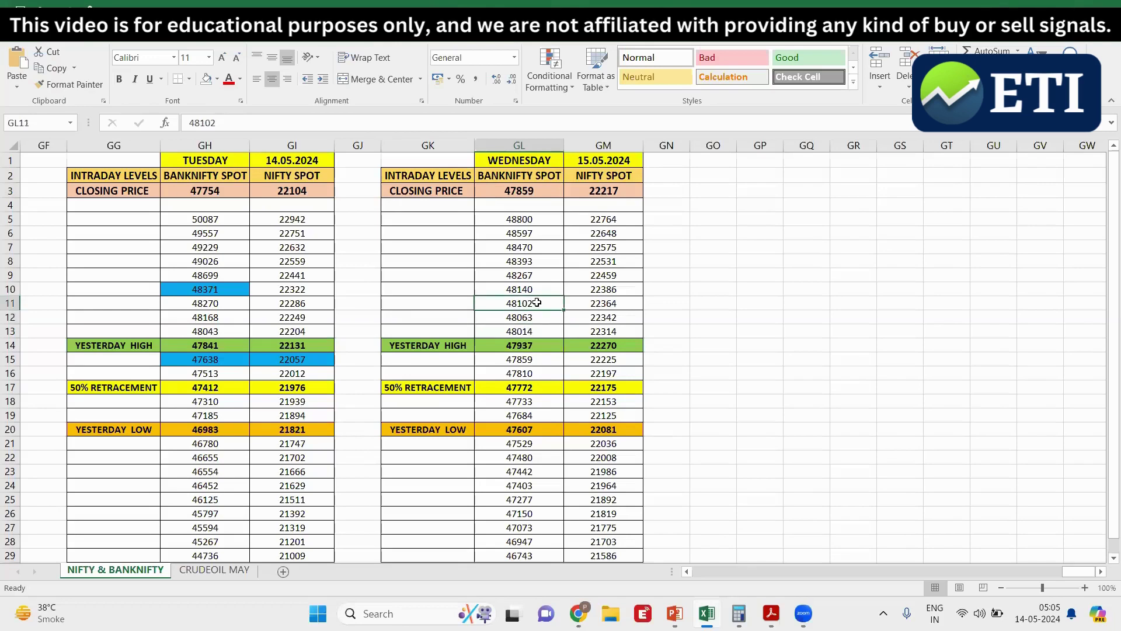
left_click(539, 289)
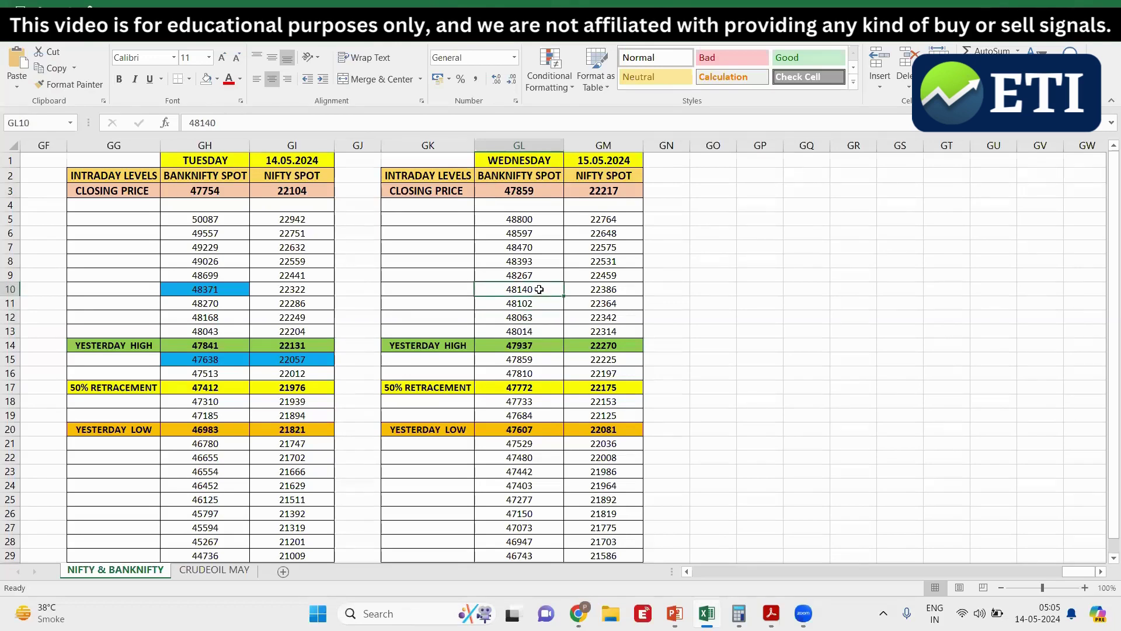
left_click(541, 275)
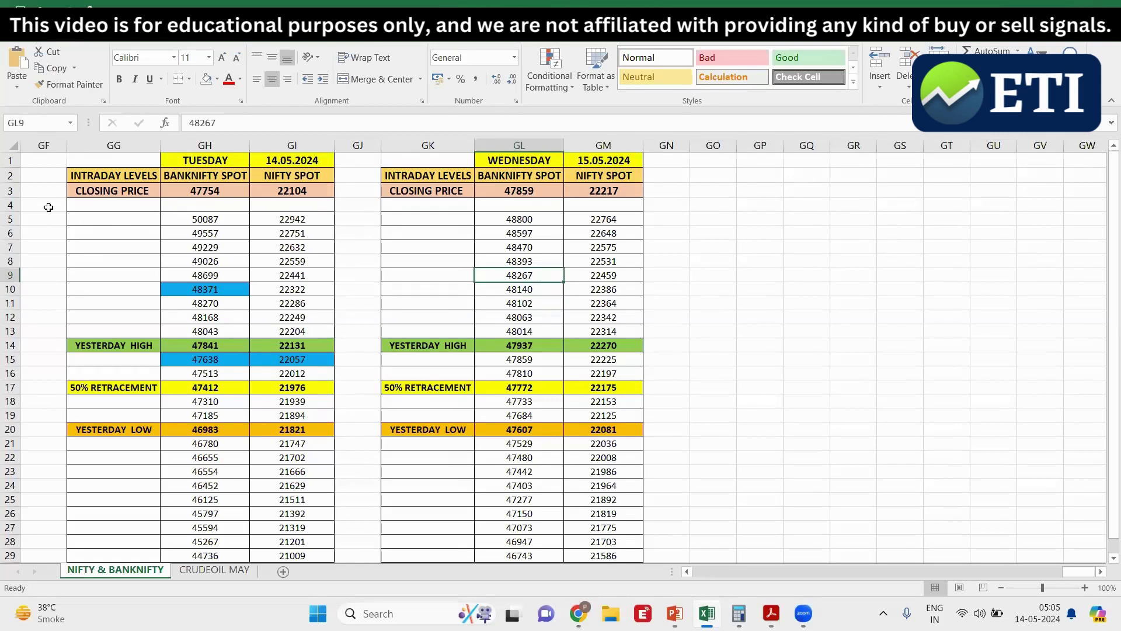
Step: Highlight Wednesday's BankNifty upside level in cell GL9 with the standard light blue fill
left_click(216, 79)
left_click(274, 188)
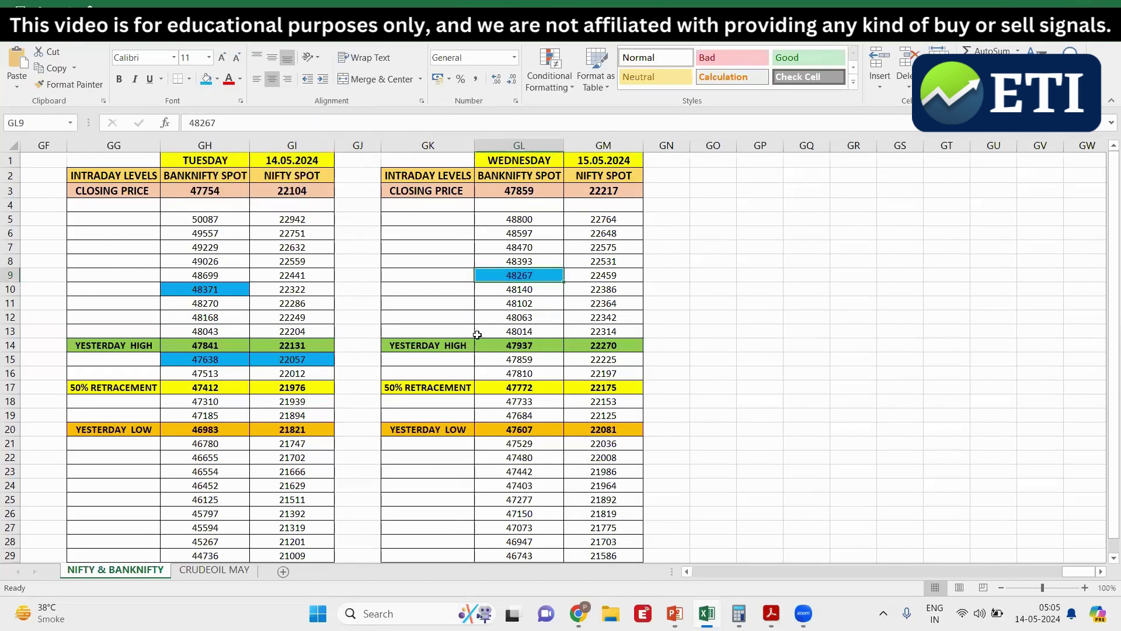
Step: Examine Wednesday's BankNifty 50% retracement, yesterday low and the downside levels from cell GL18 to GL24
left_click(542, 387)
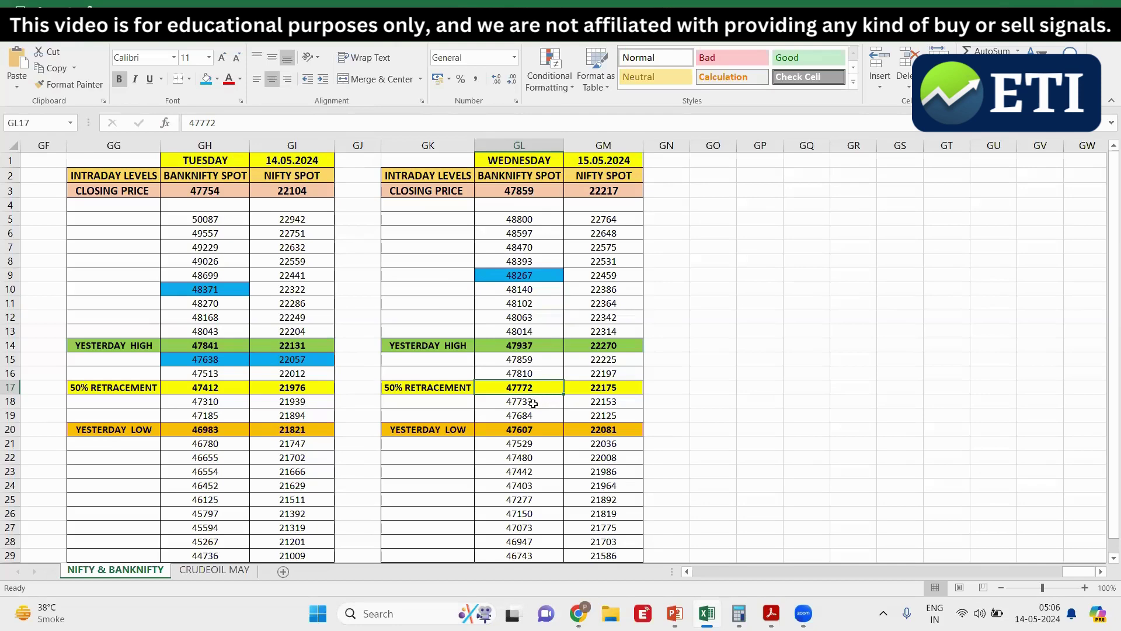
left_click(533, 403)
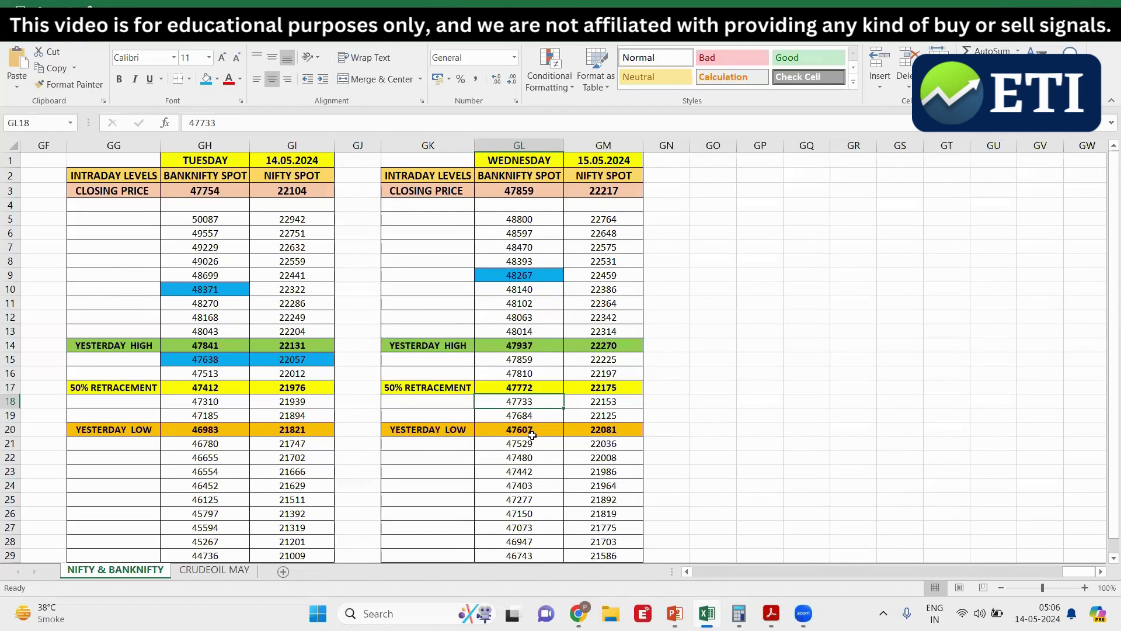
left_click(538, 429)
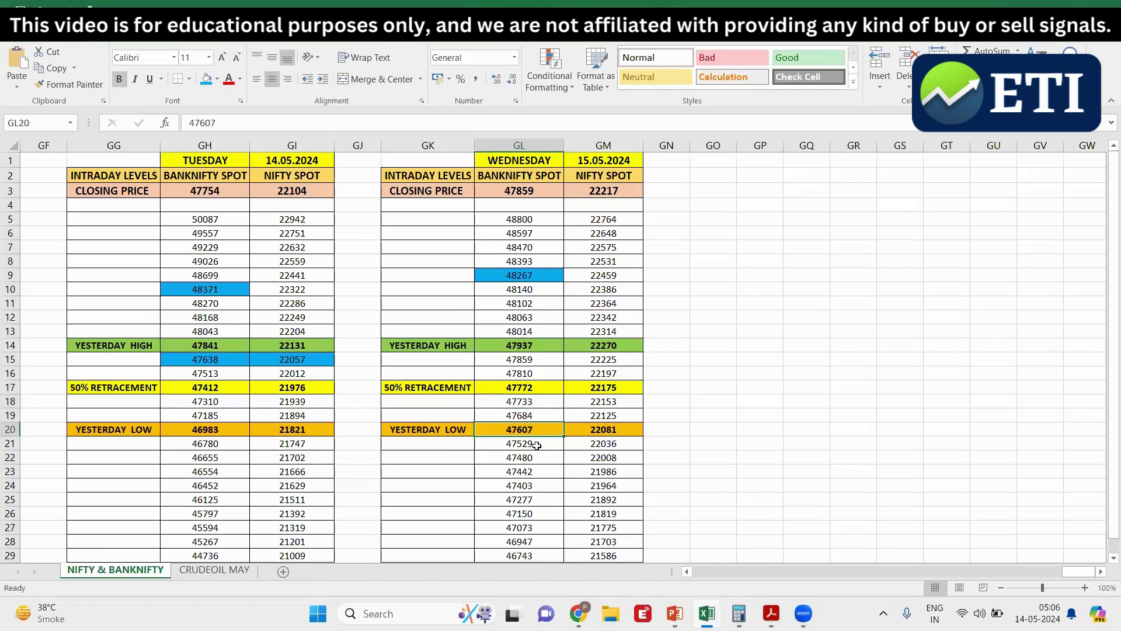
left_click(538, 445)
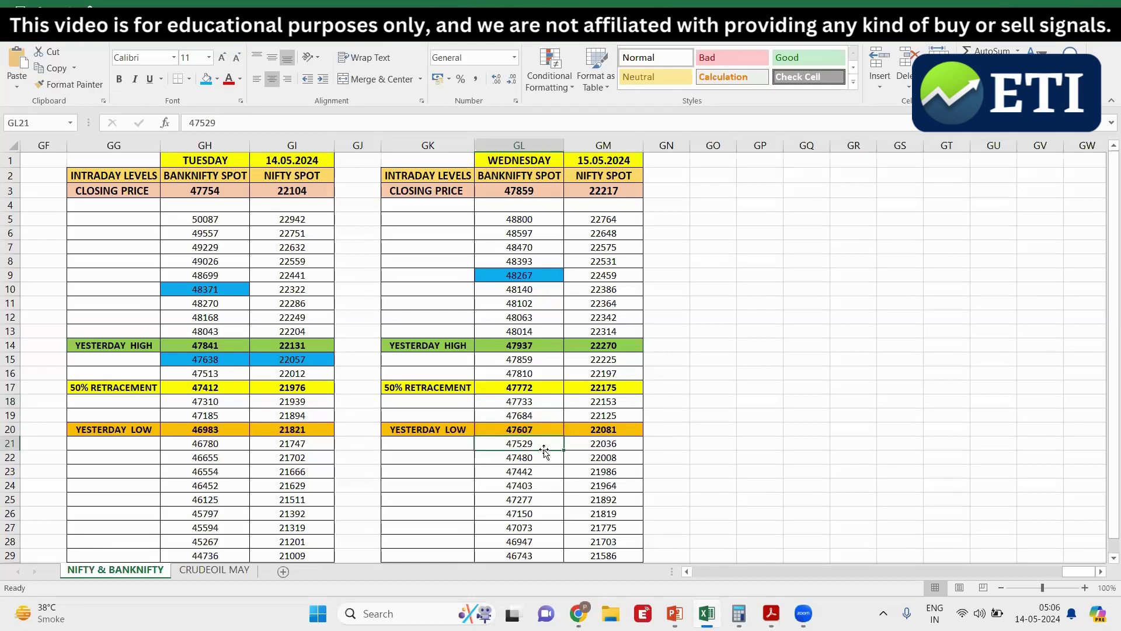
left_click(541, 459)
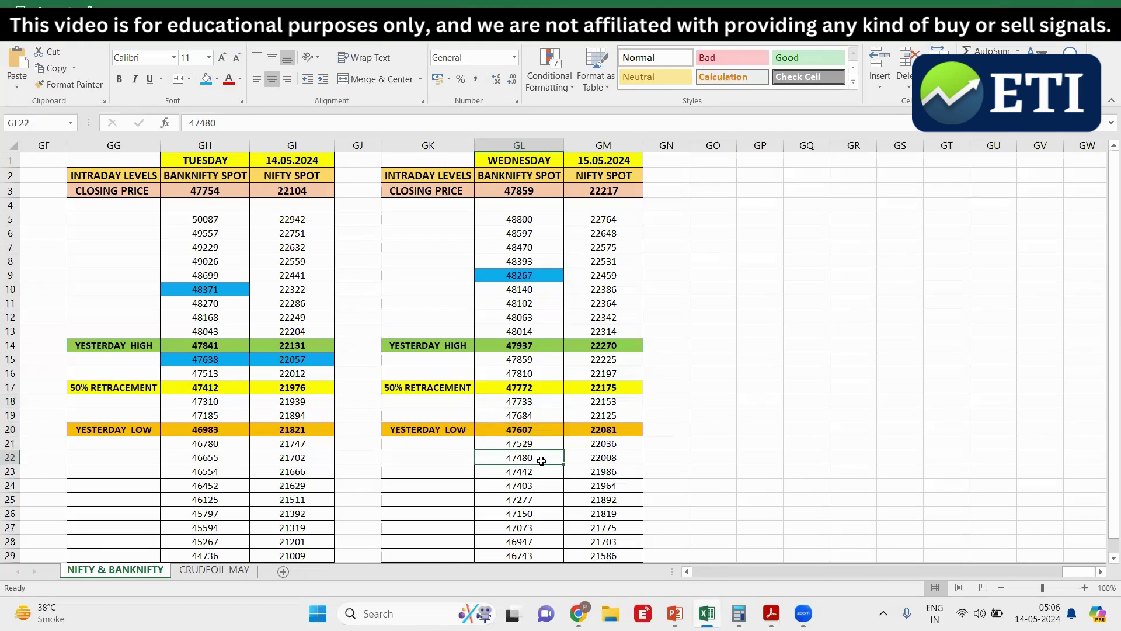
left_click(541, 472)
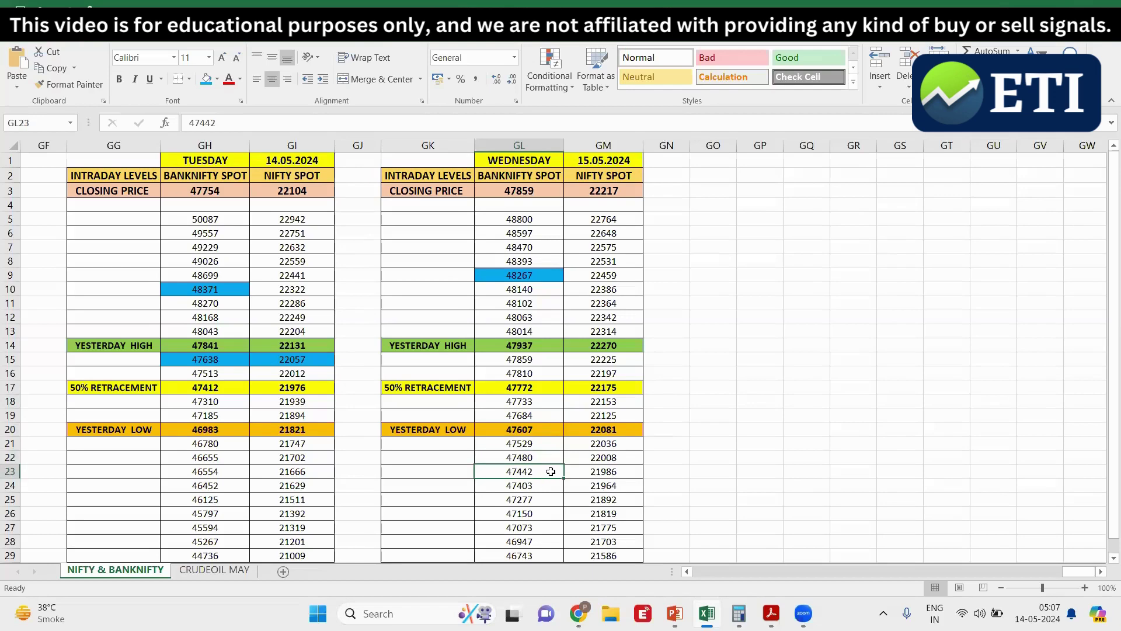
double_click(541, 485)
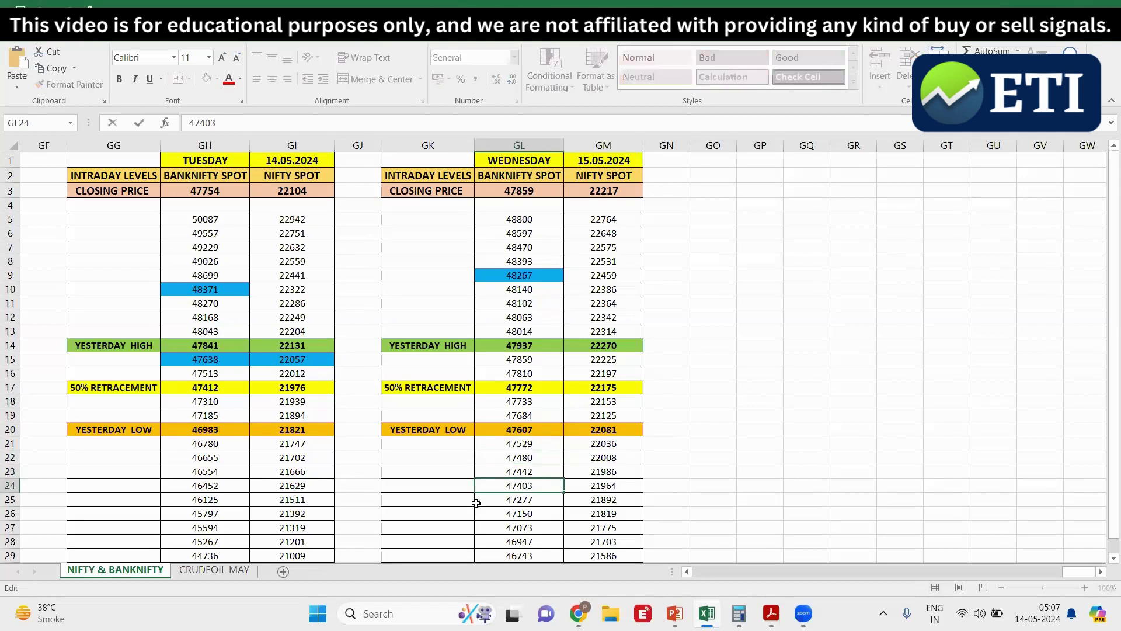
key("Escape")
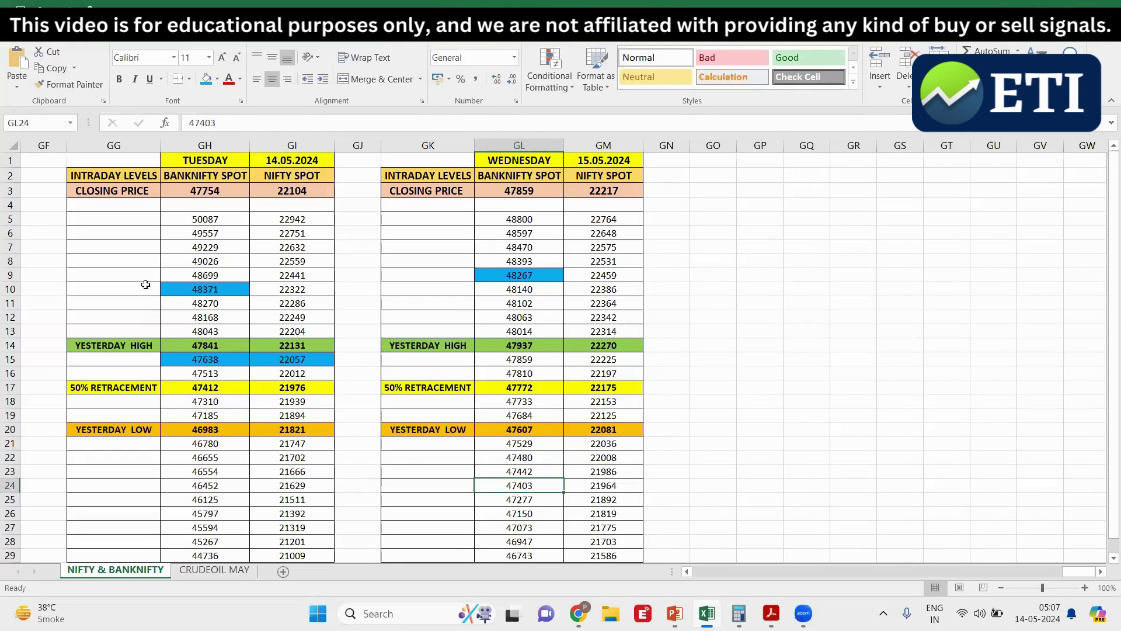
Step: Highlight Wednesday's BankNifty downside level in cell GL25 with the standard light blue fill
left_click(217, 82)
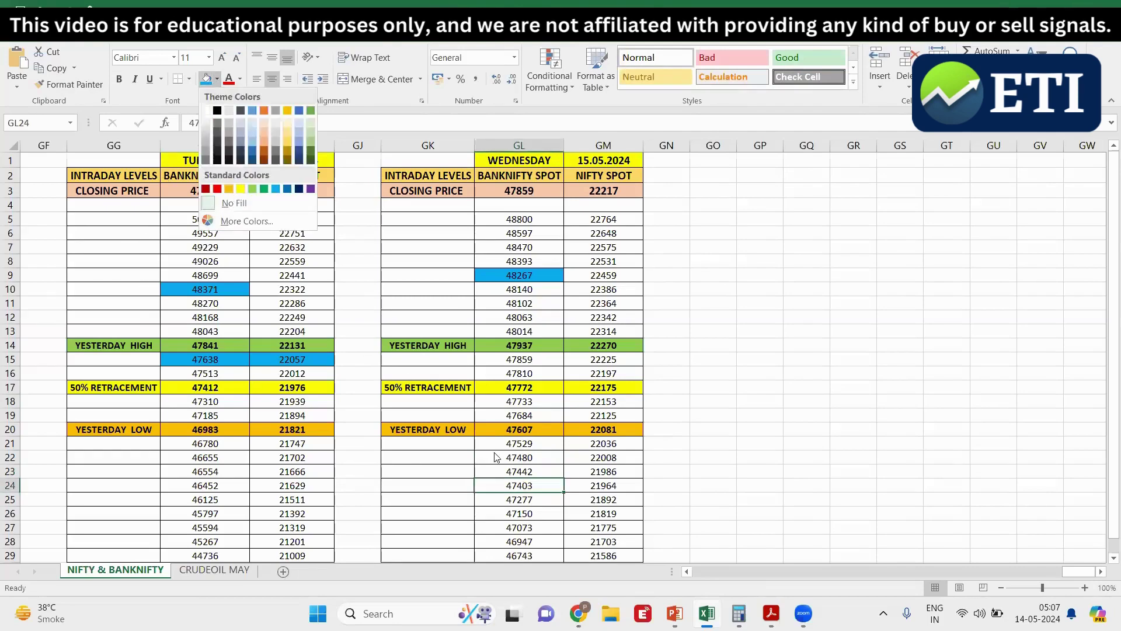
left_click(541, 499)
left_click(217, 79)
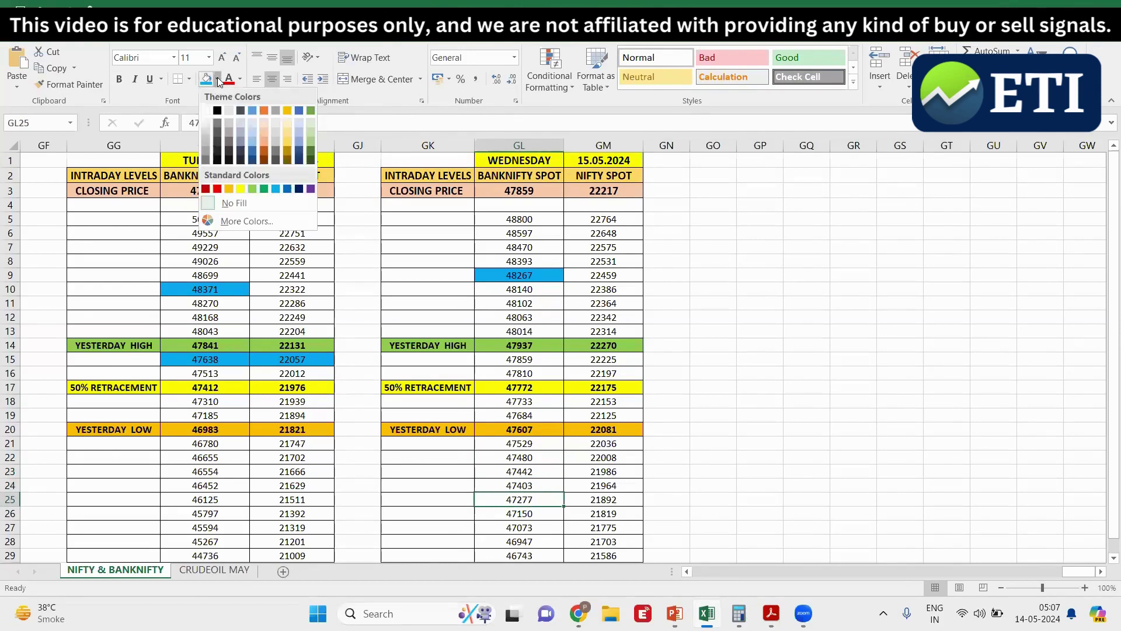
left_click(275, 190)
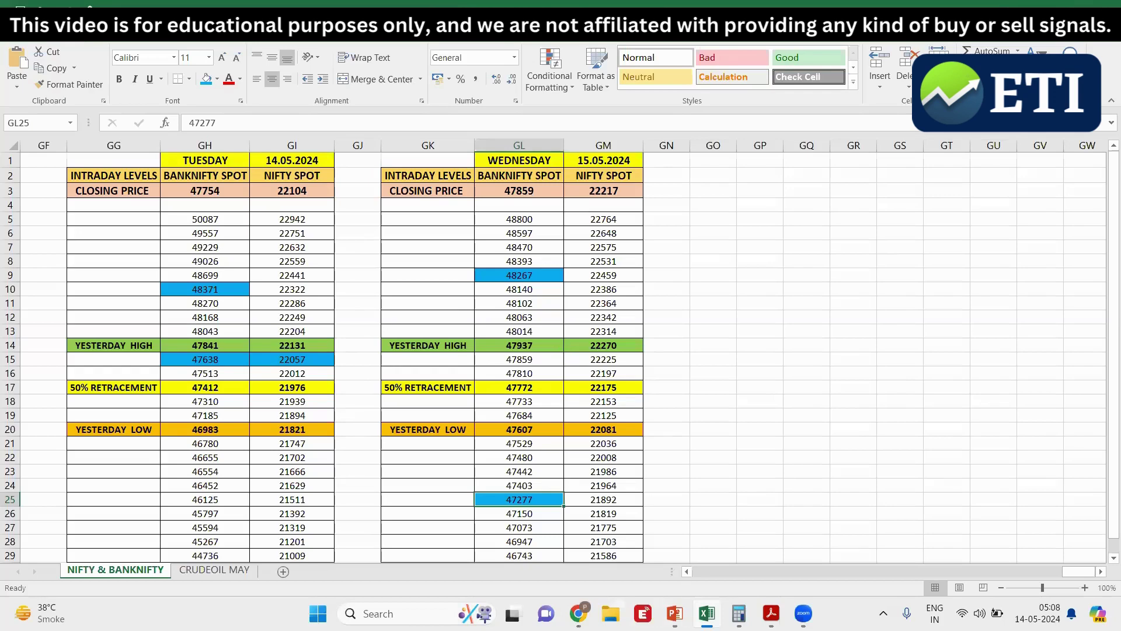
Step: Switch to TradingView, load the NSE stock TATAPOWER and examine its recent price move against the Fibonacci levels on the chart
left_click(578, 531)
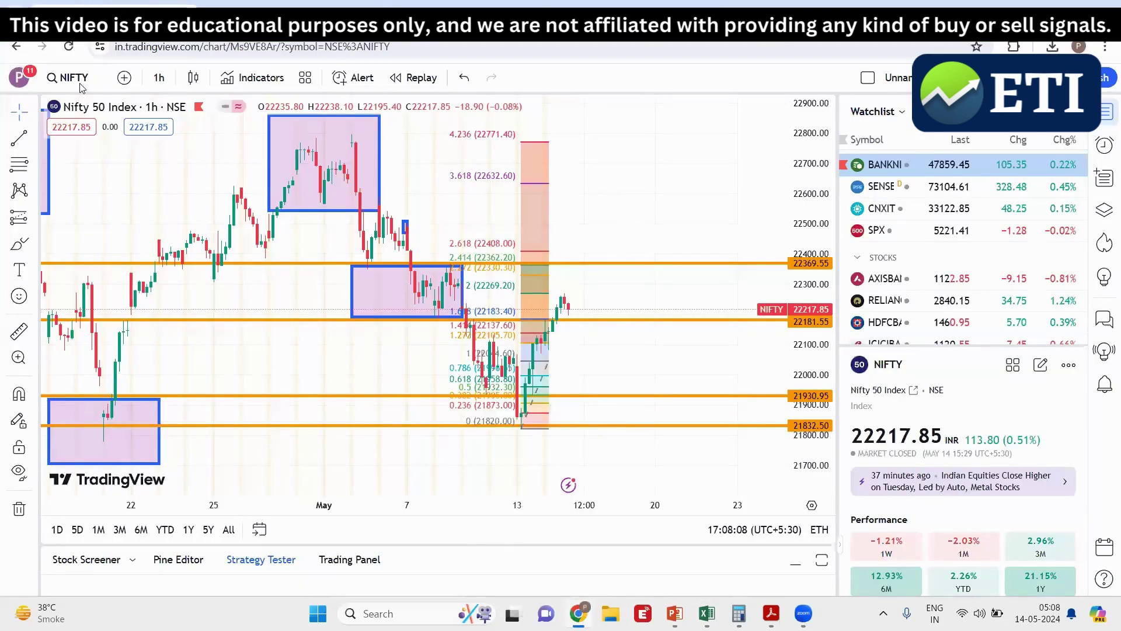
left_click(80, 84)
type("TATAPOWE")
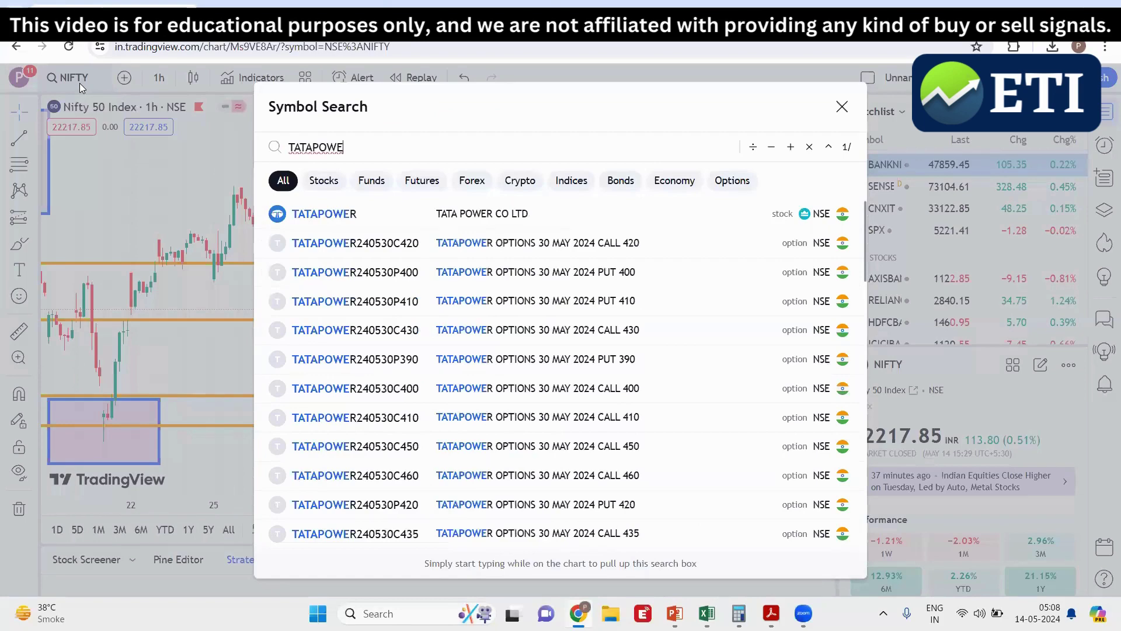
left_click(487, 222)
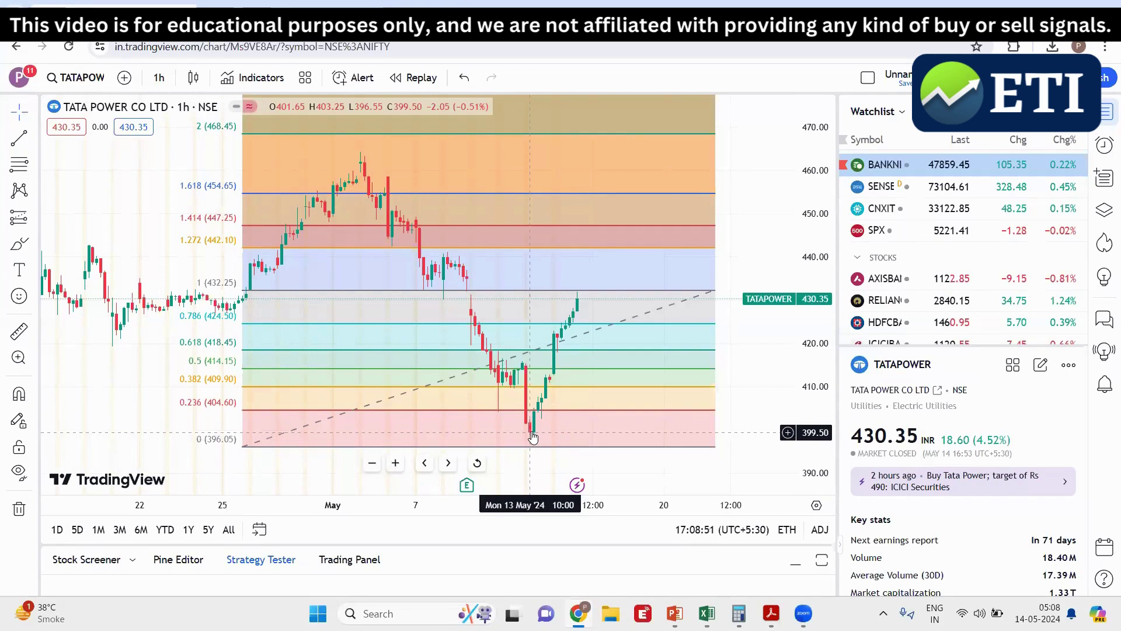
scroll(453, 426, "up", 2)
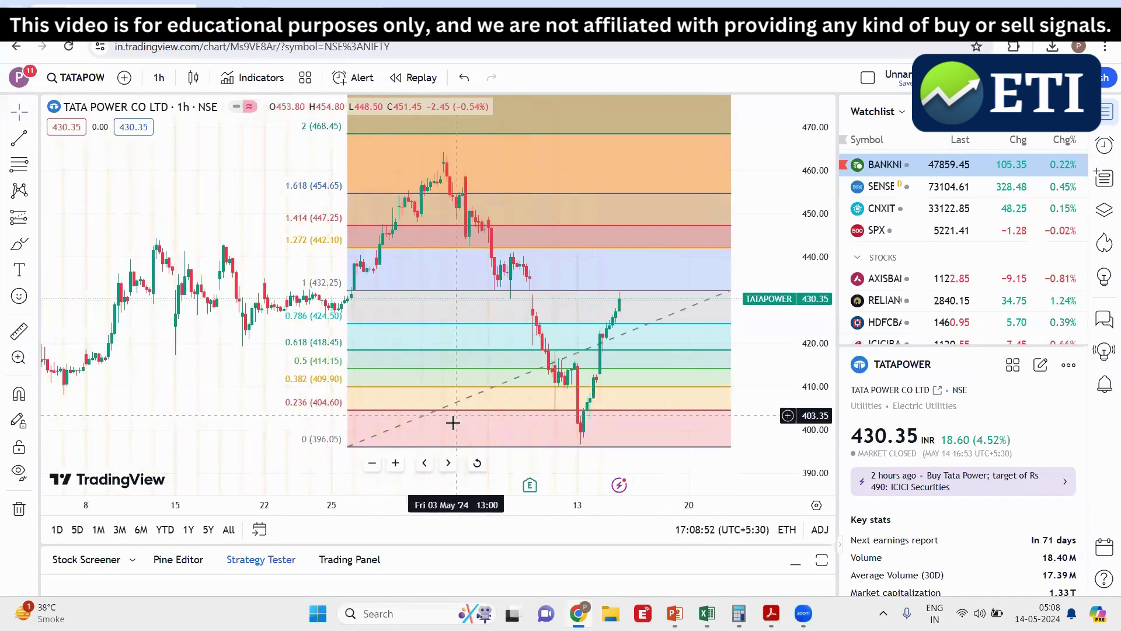
scroll(747, 397, "down", 3)
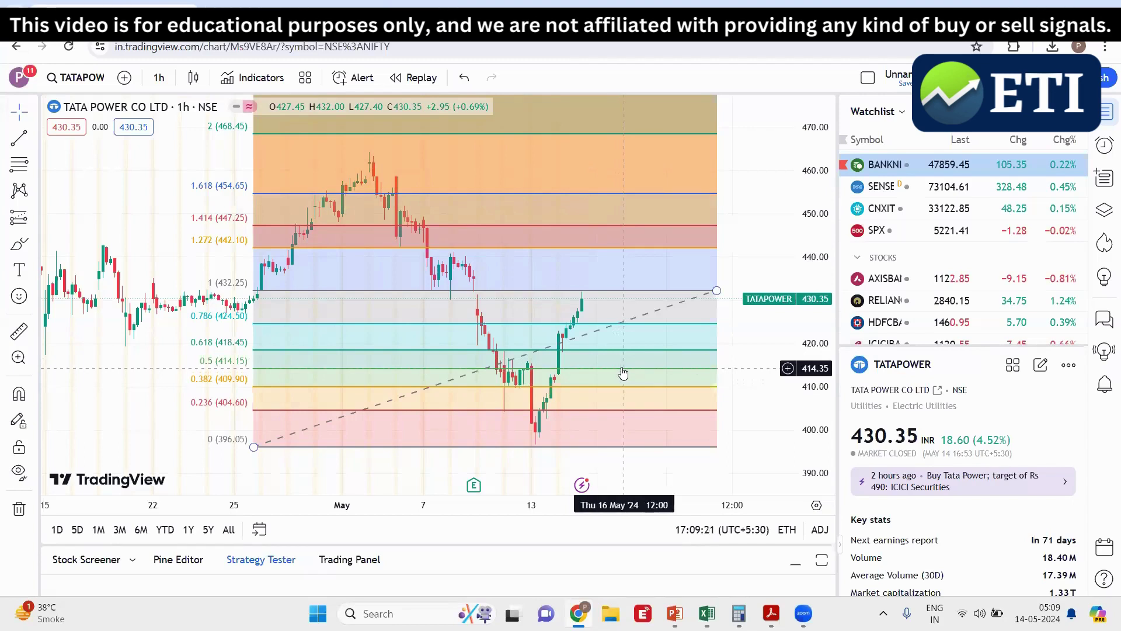
scroll(484, 334, "up", 1)
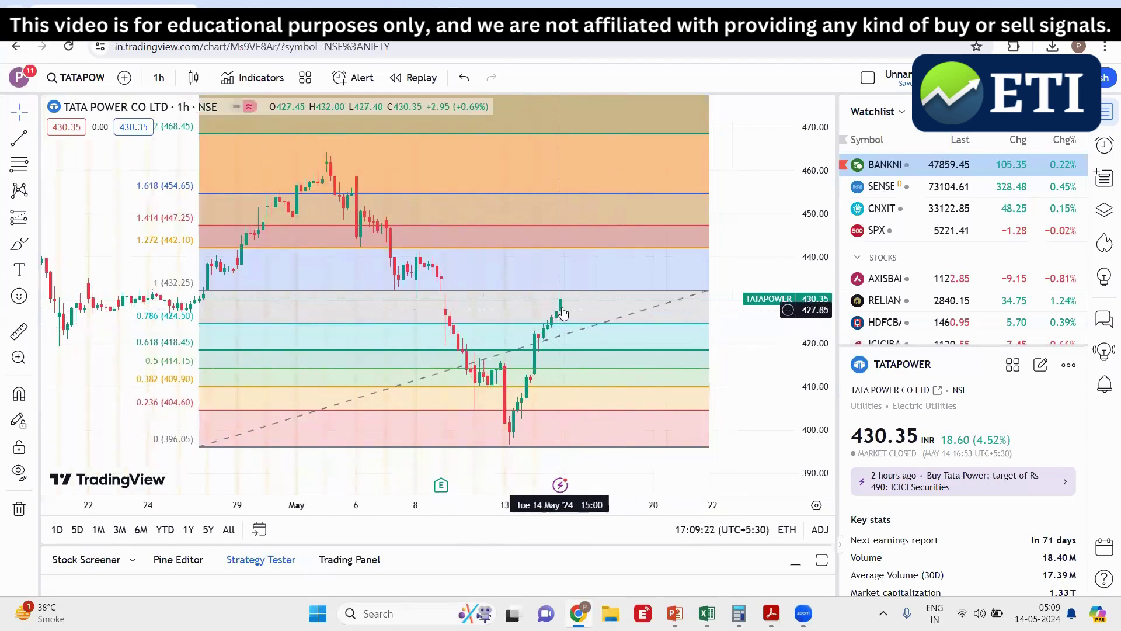